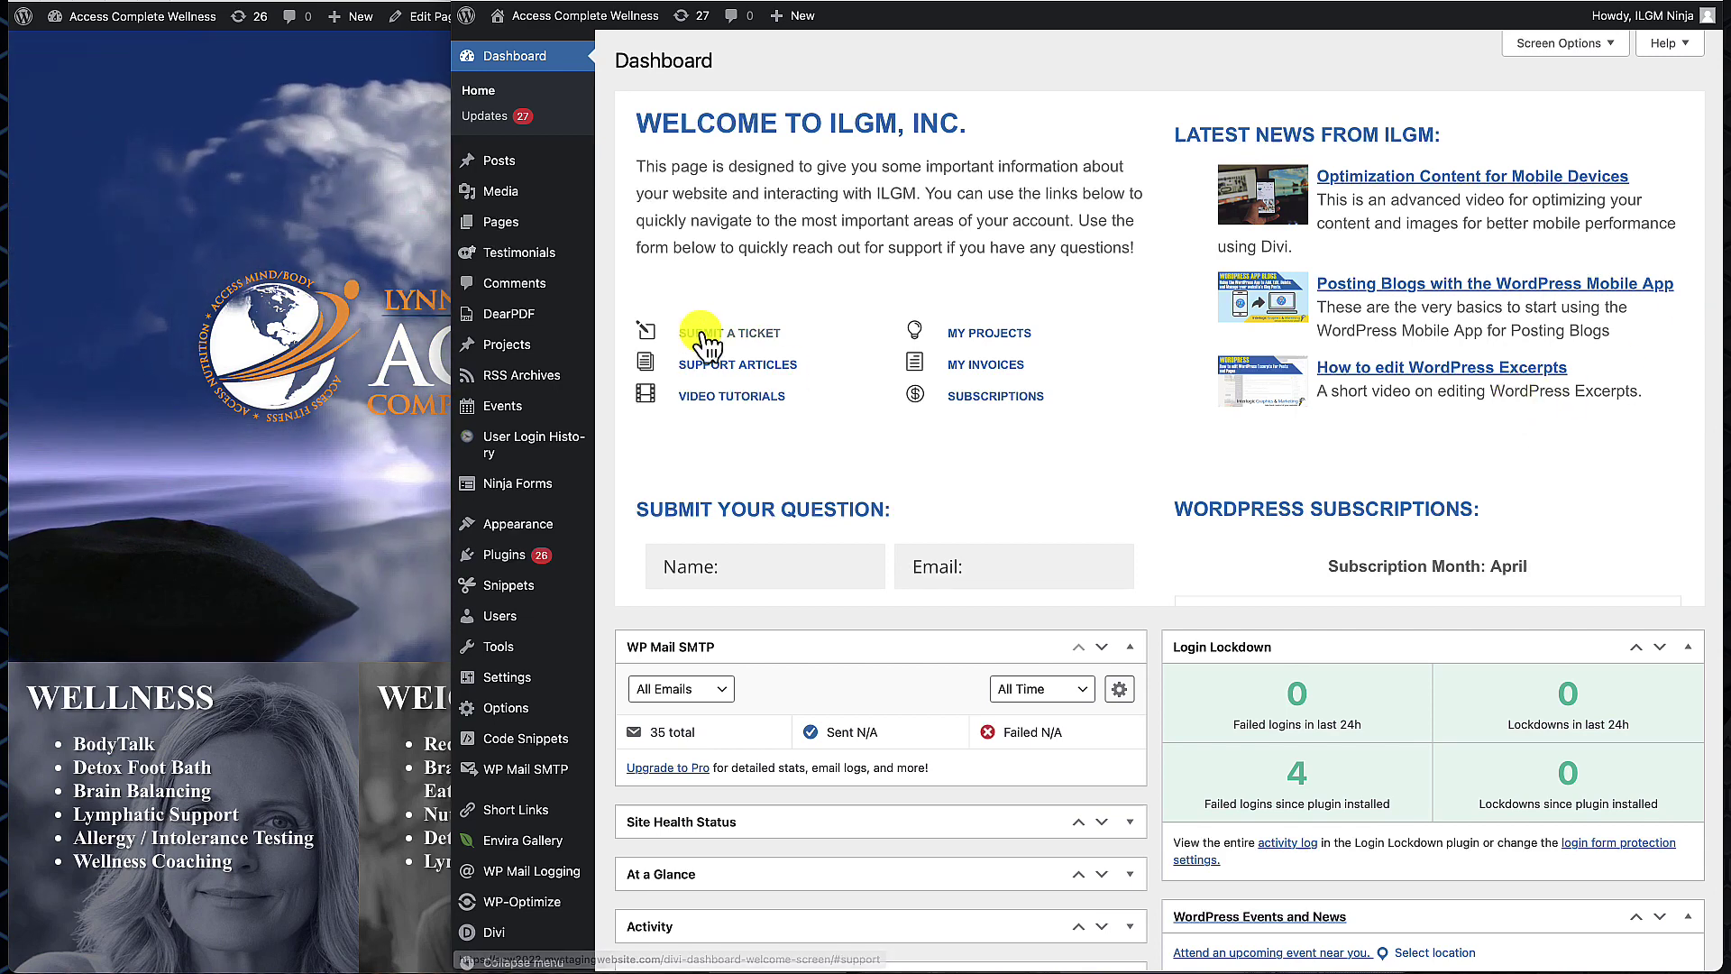
- Upload 2023-Season-Brochure.pdf into the WordPress Media Library
mouse_move(553, 327)
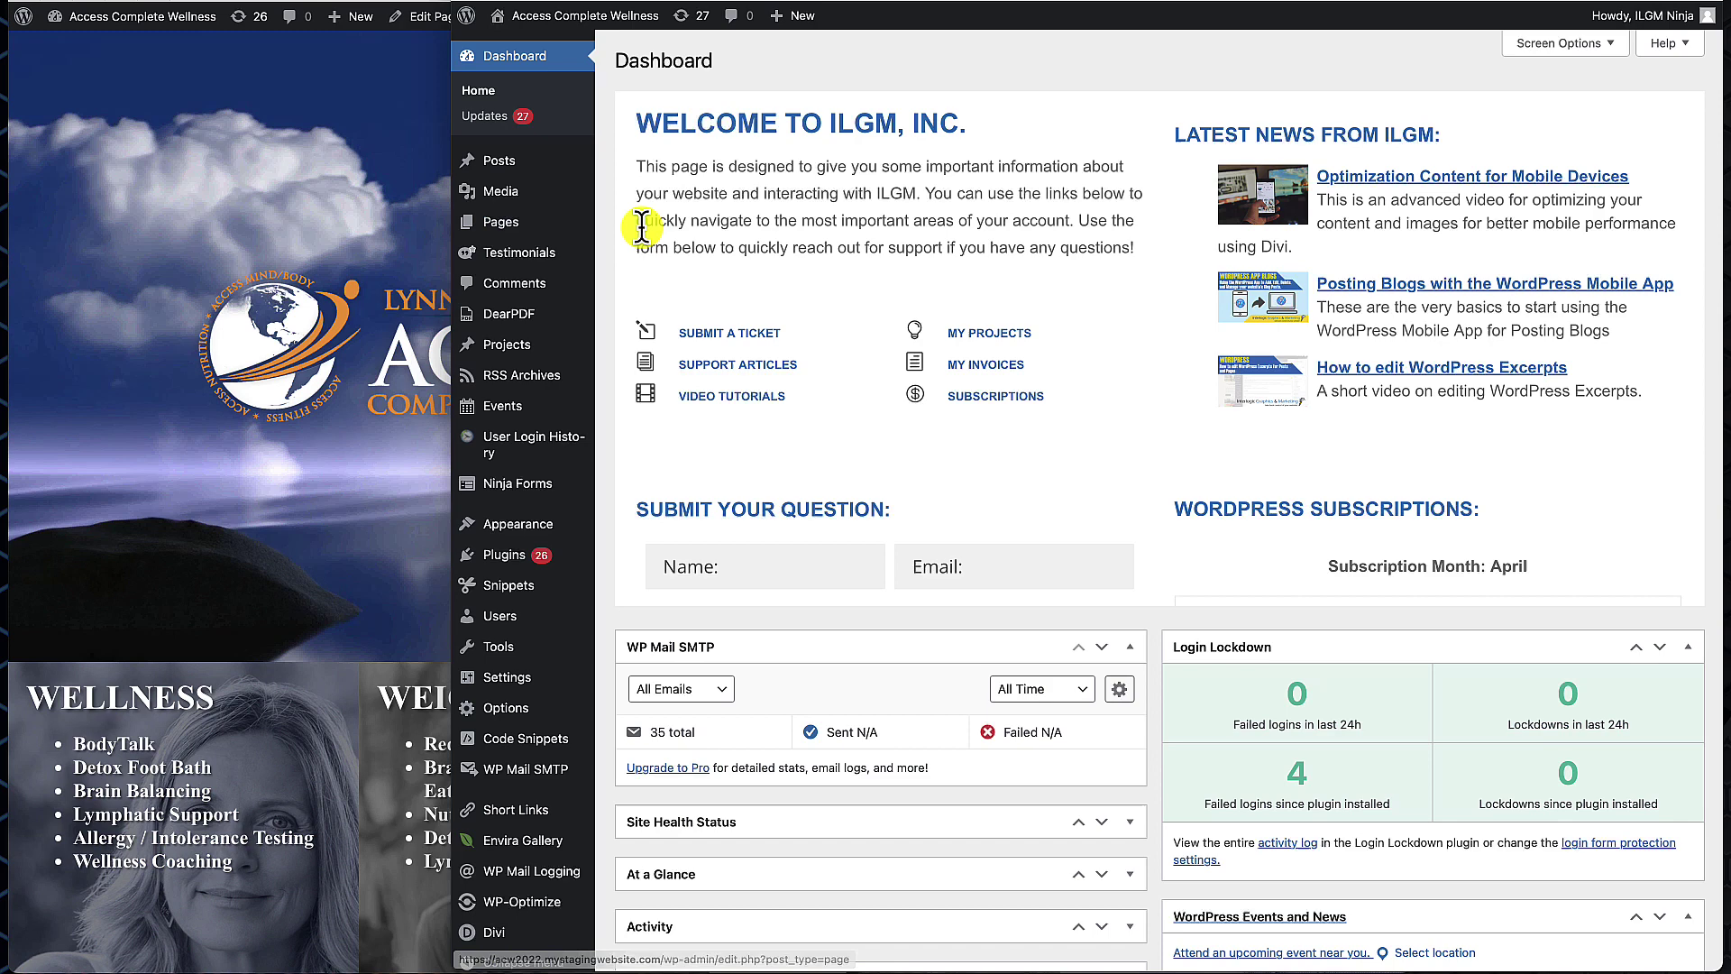
mouse_move(497, 189)
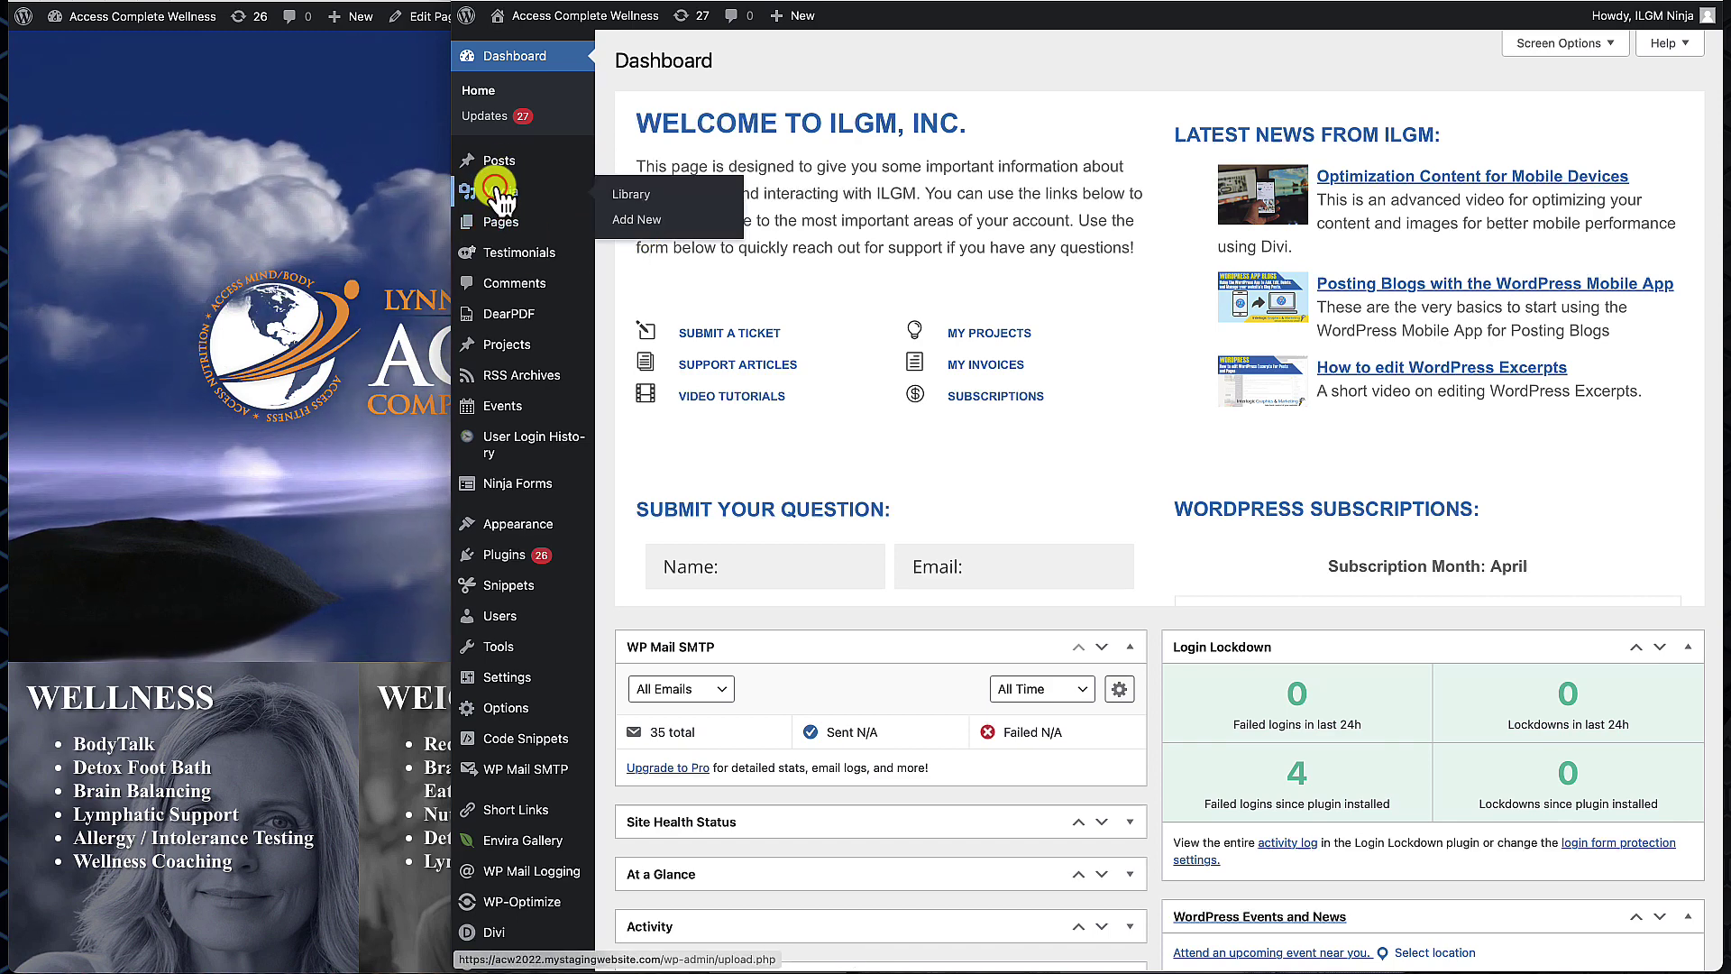
click(495, 189)
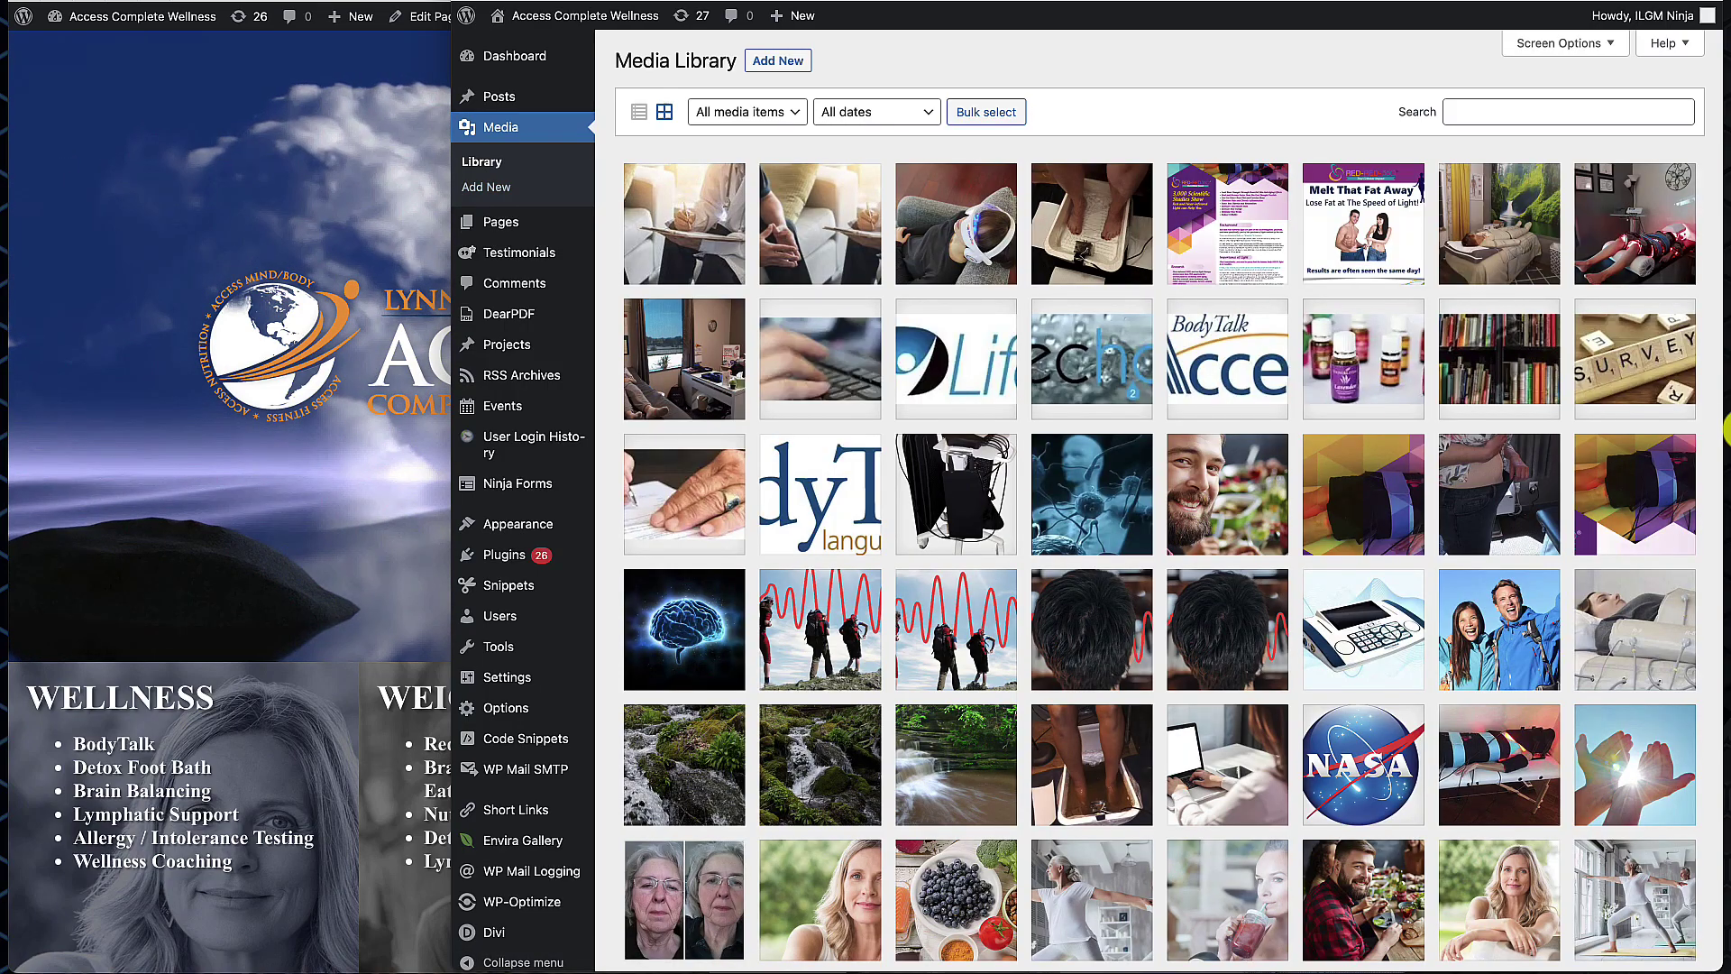
drag(4, 240, 837, 236)
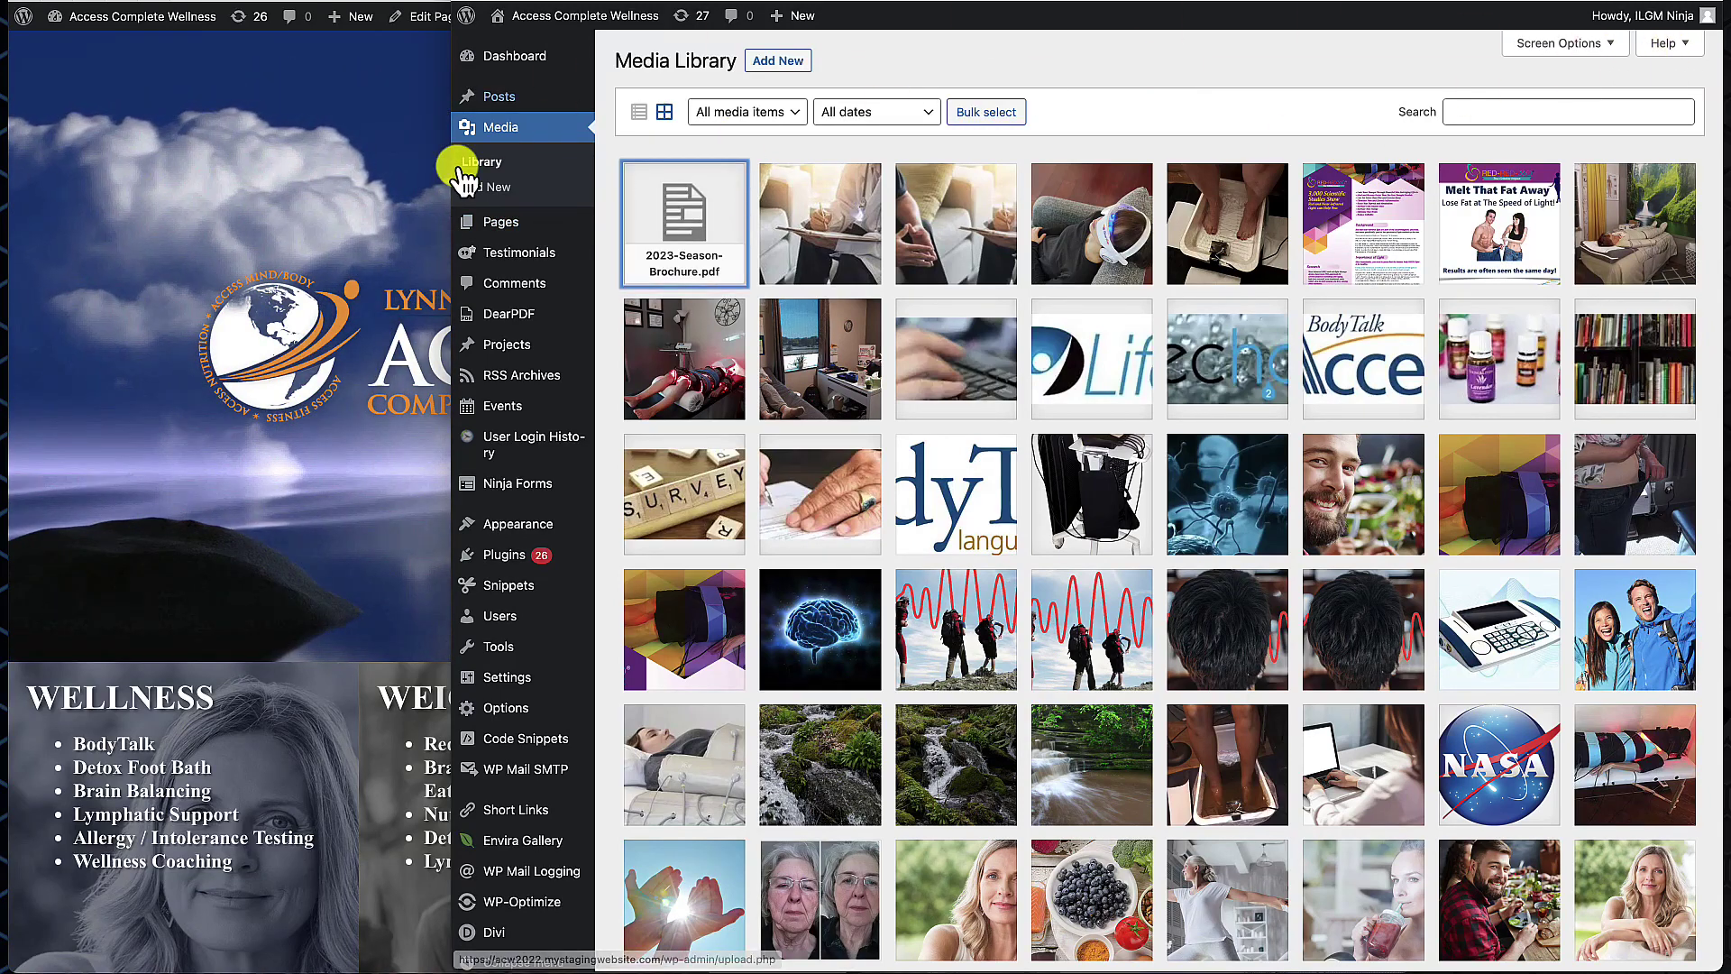
- Create a DearPDF post titled 'Train Tours' with 2023-Season-Brochure.pdf as its PDF source
click(514, 311)
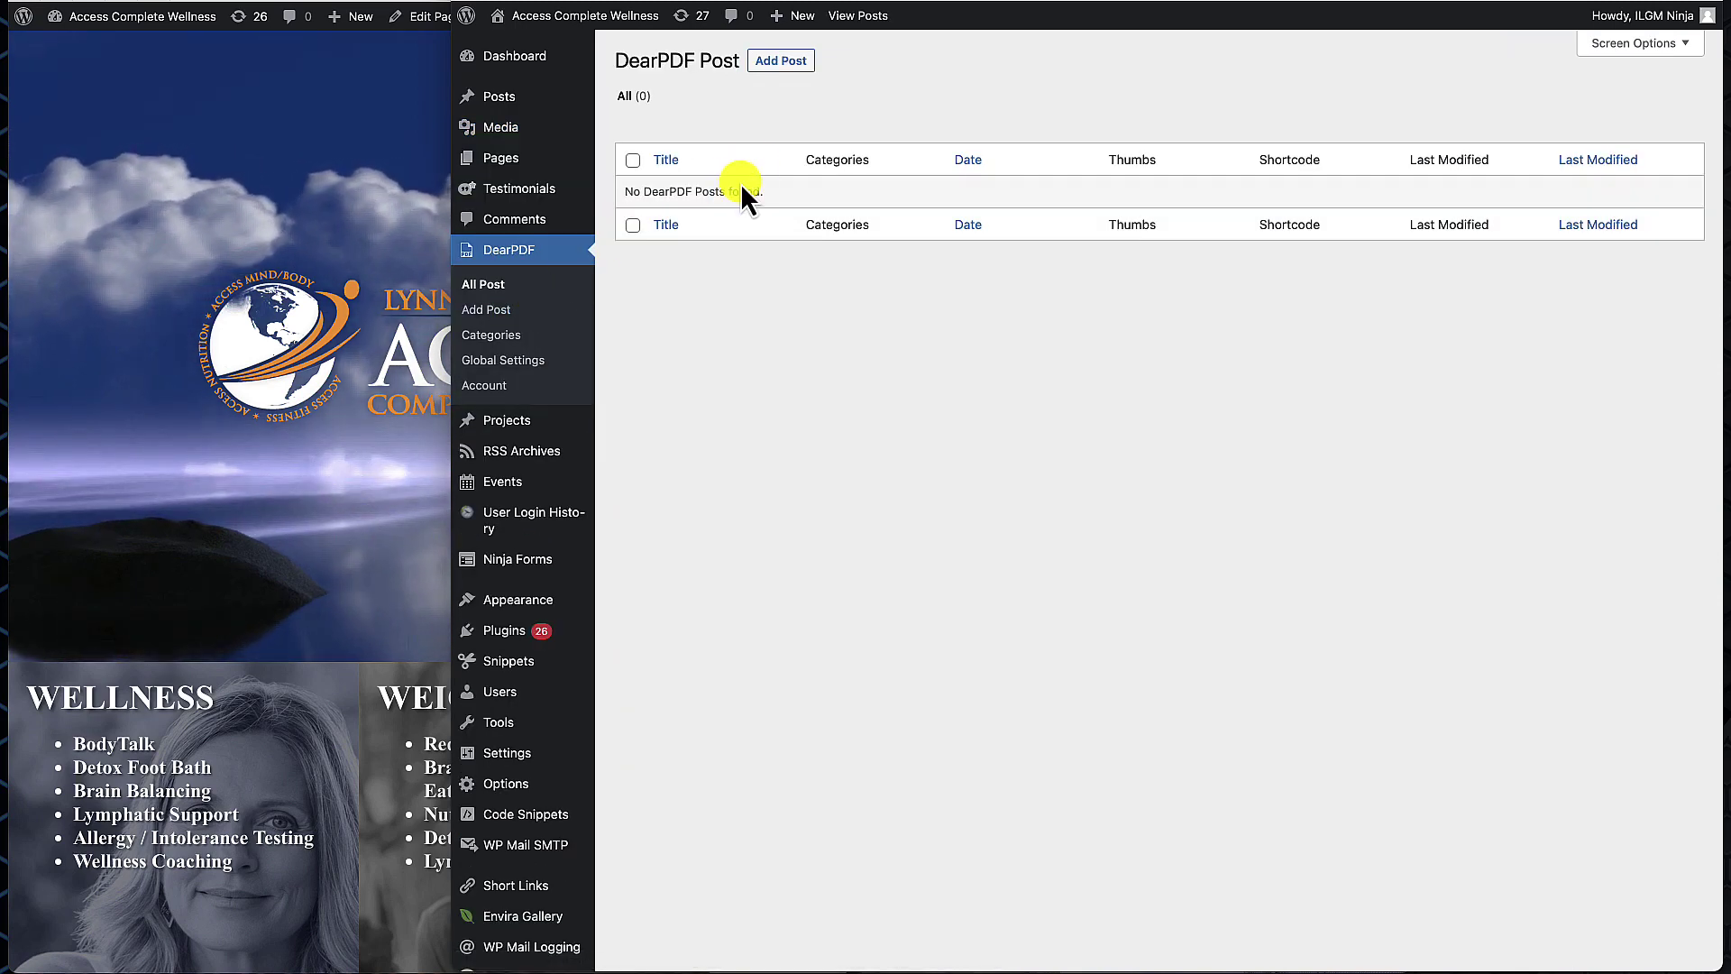
click(781, 61)
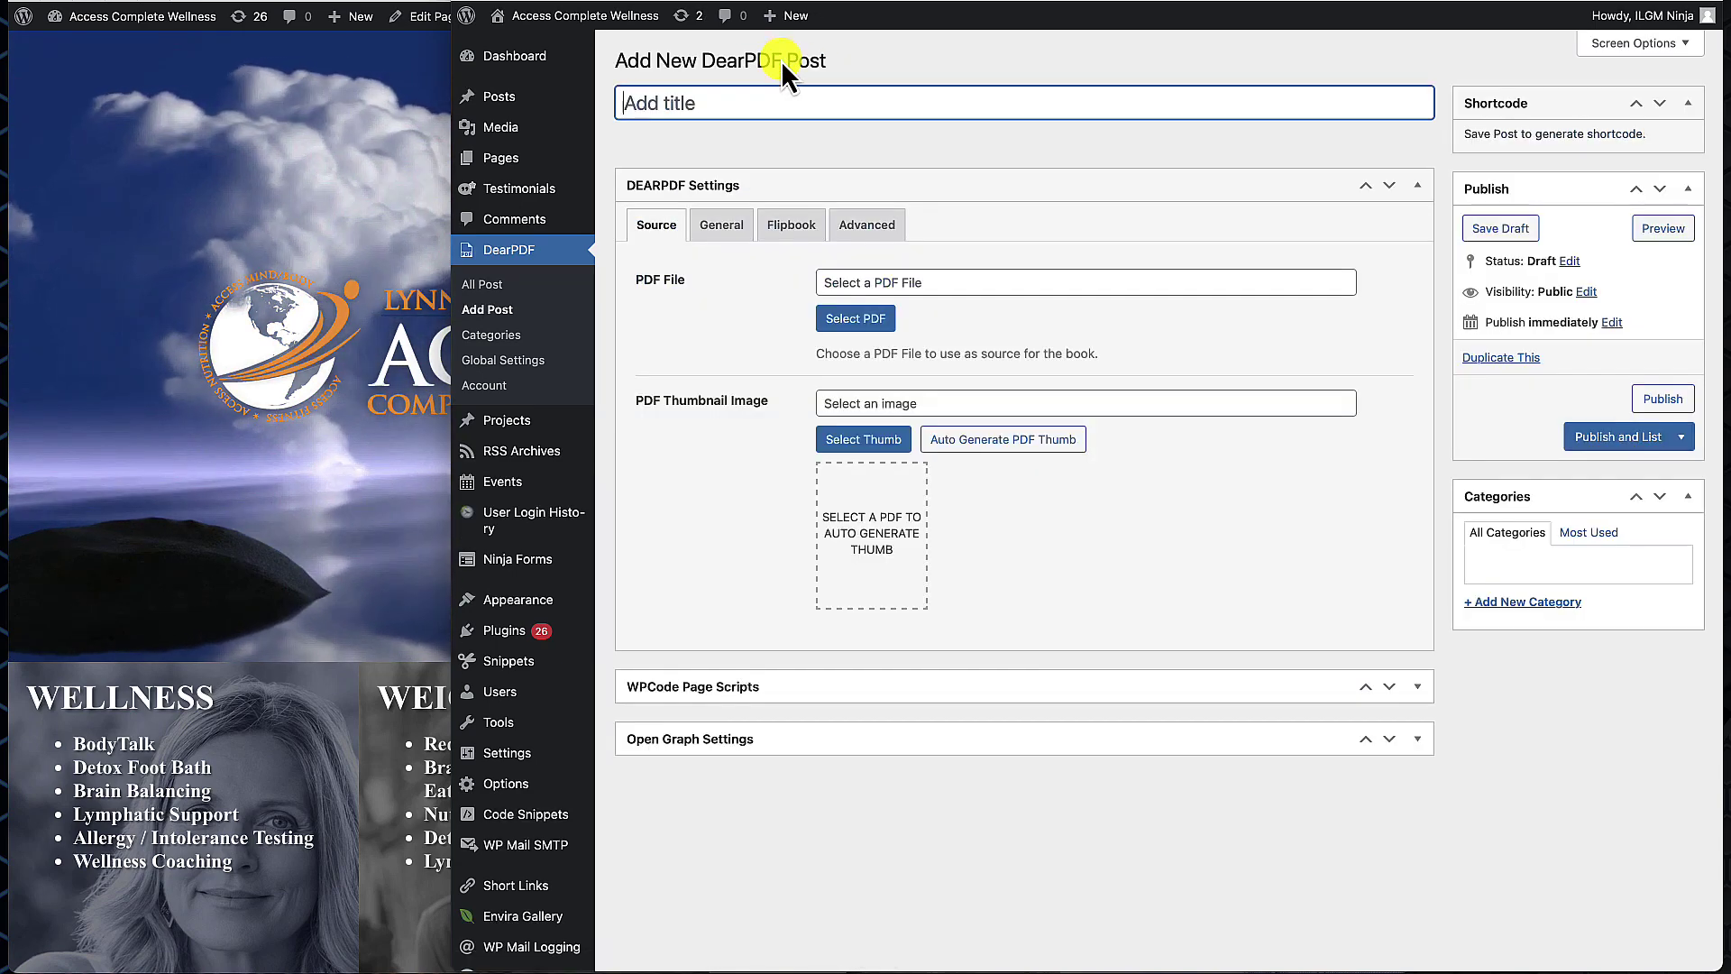
text(Train Tours)
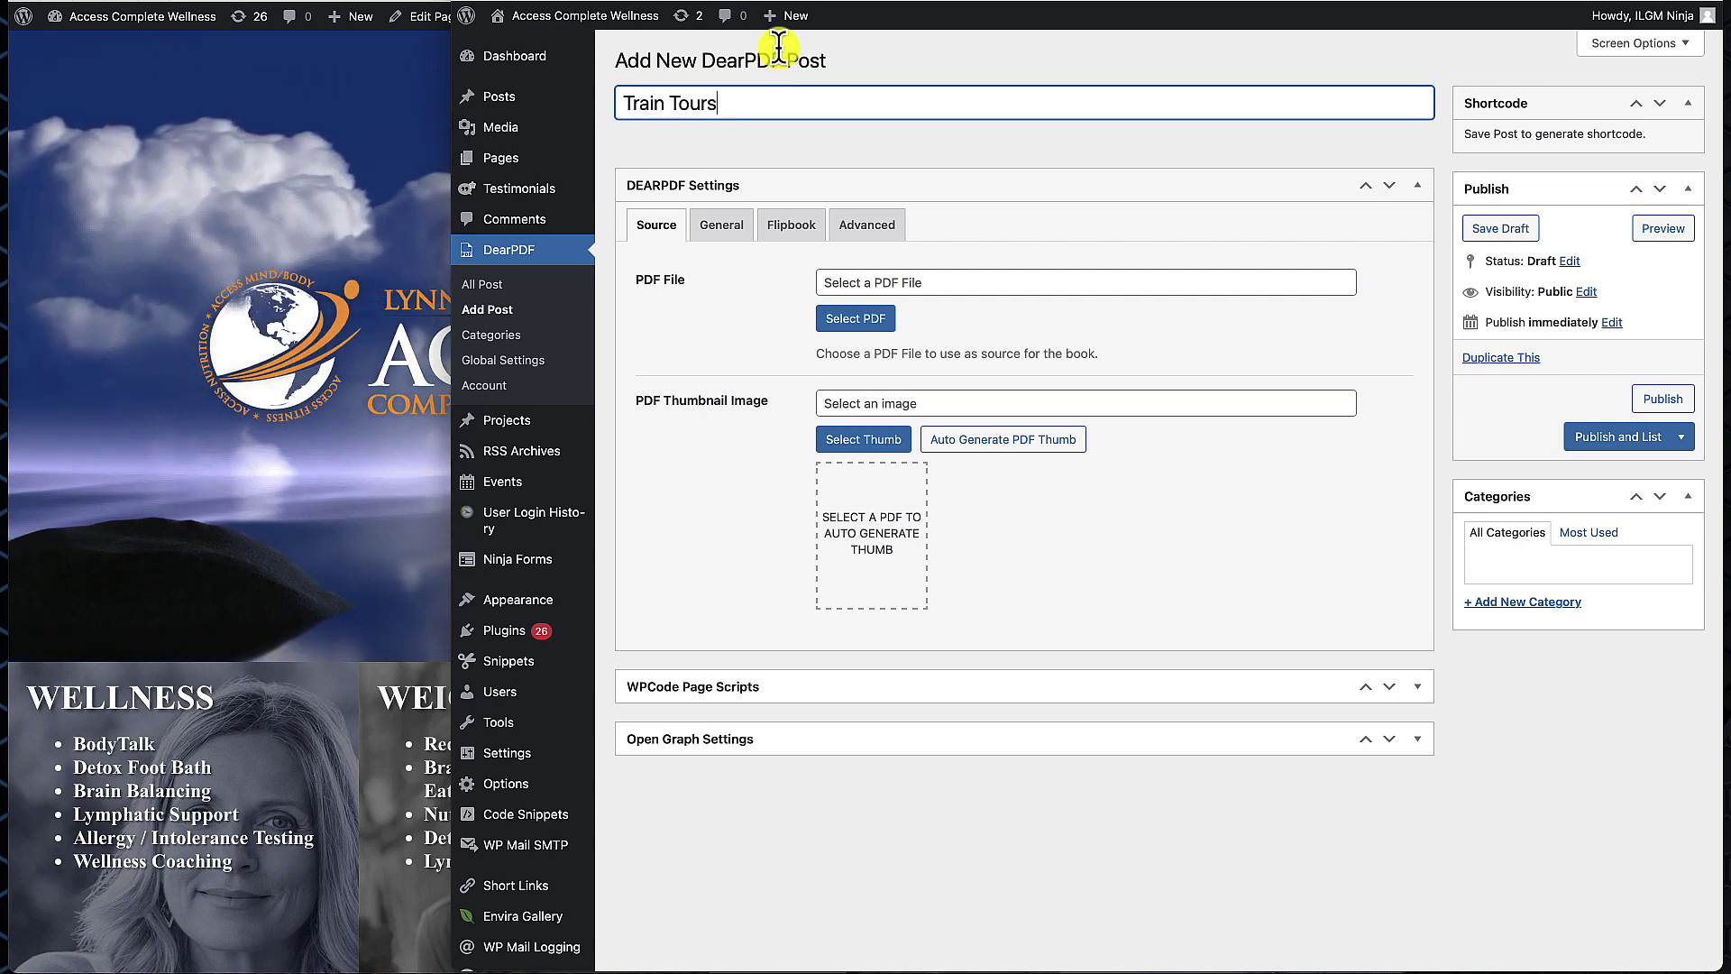
click(861, 321)
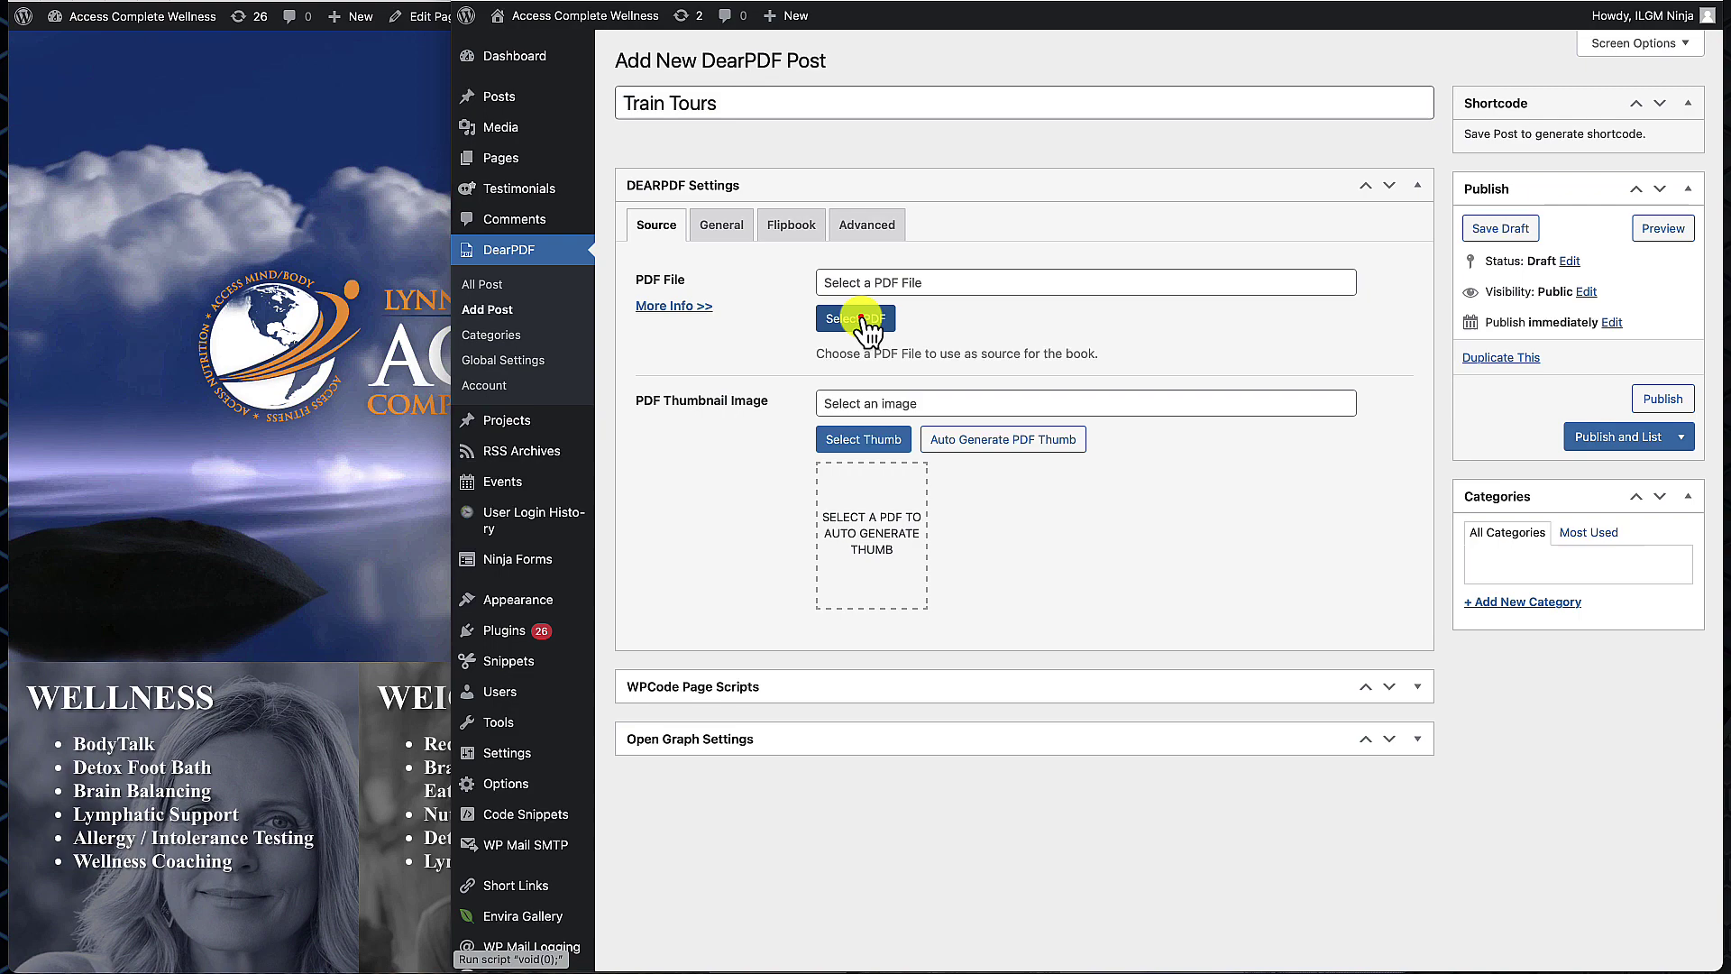
click(549, 233)
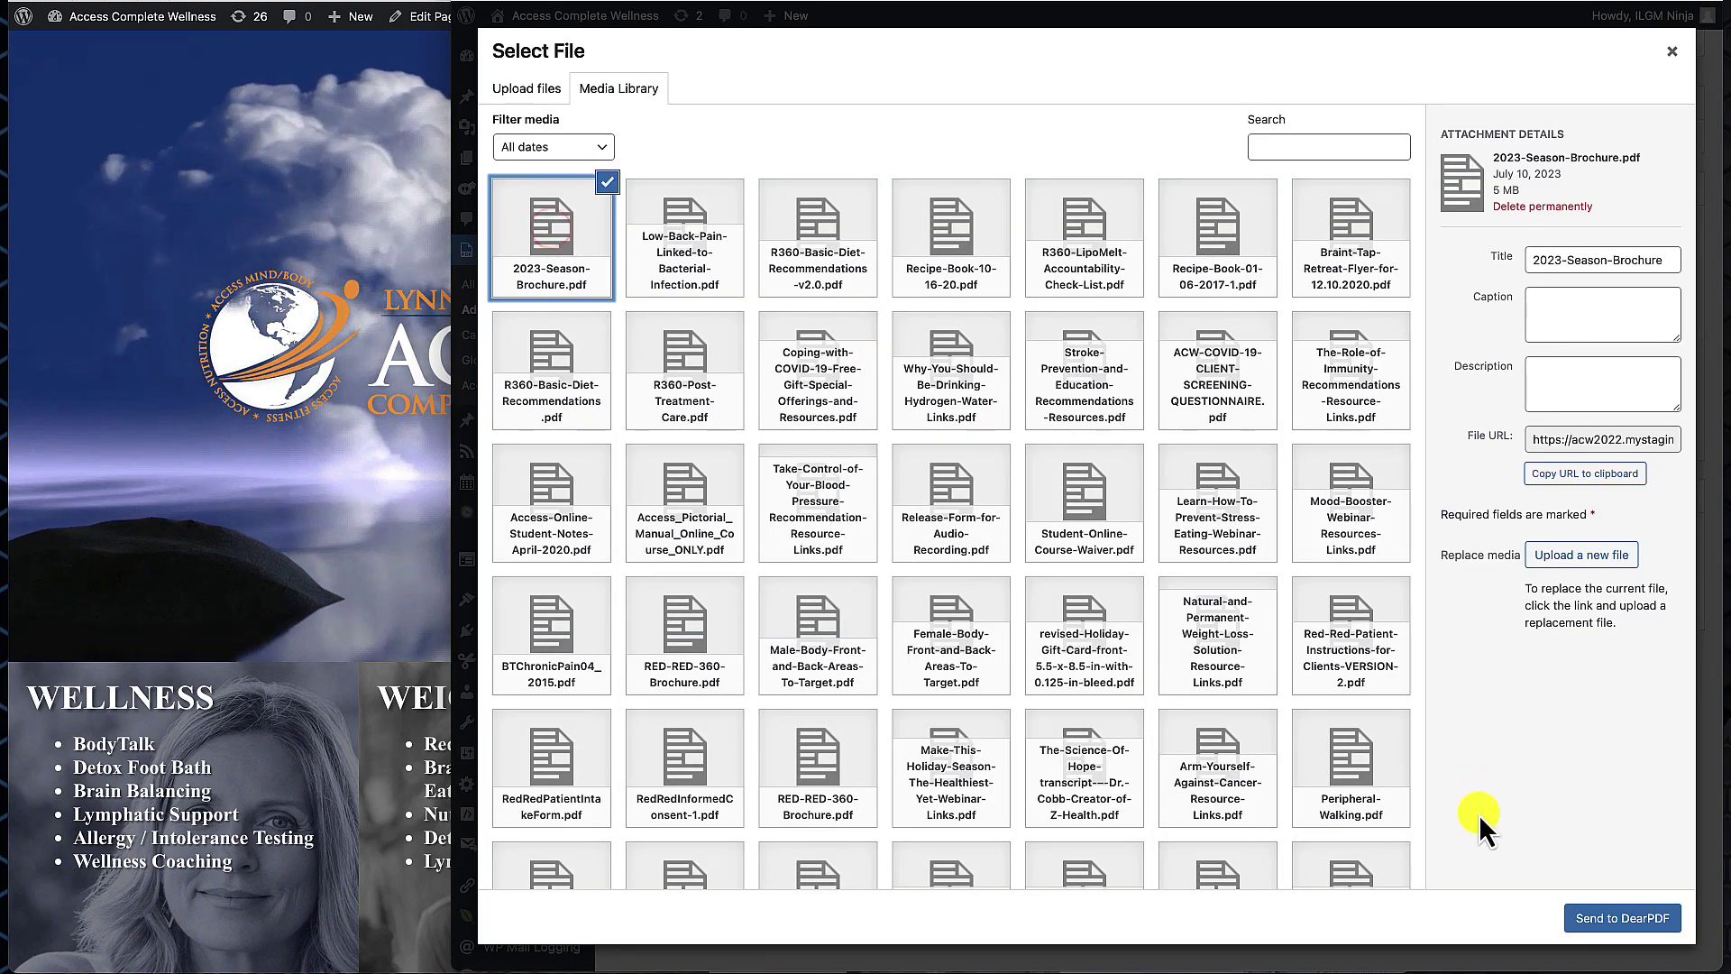
click(1610, 914)
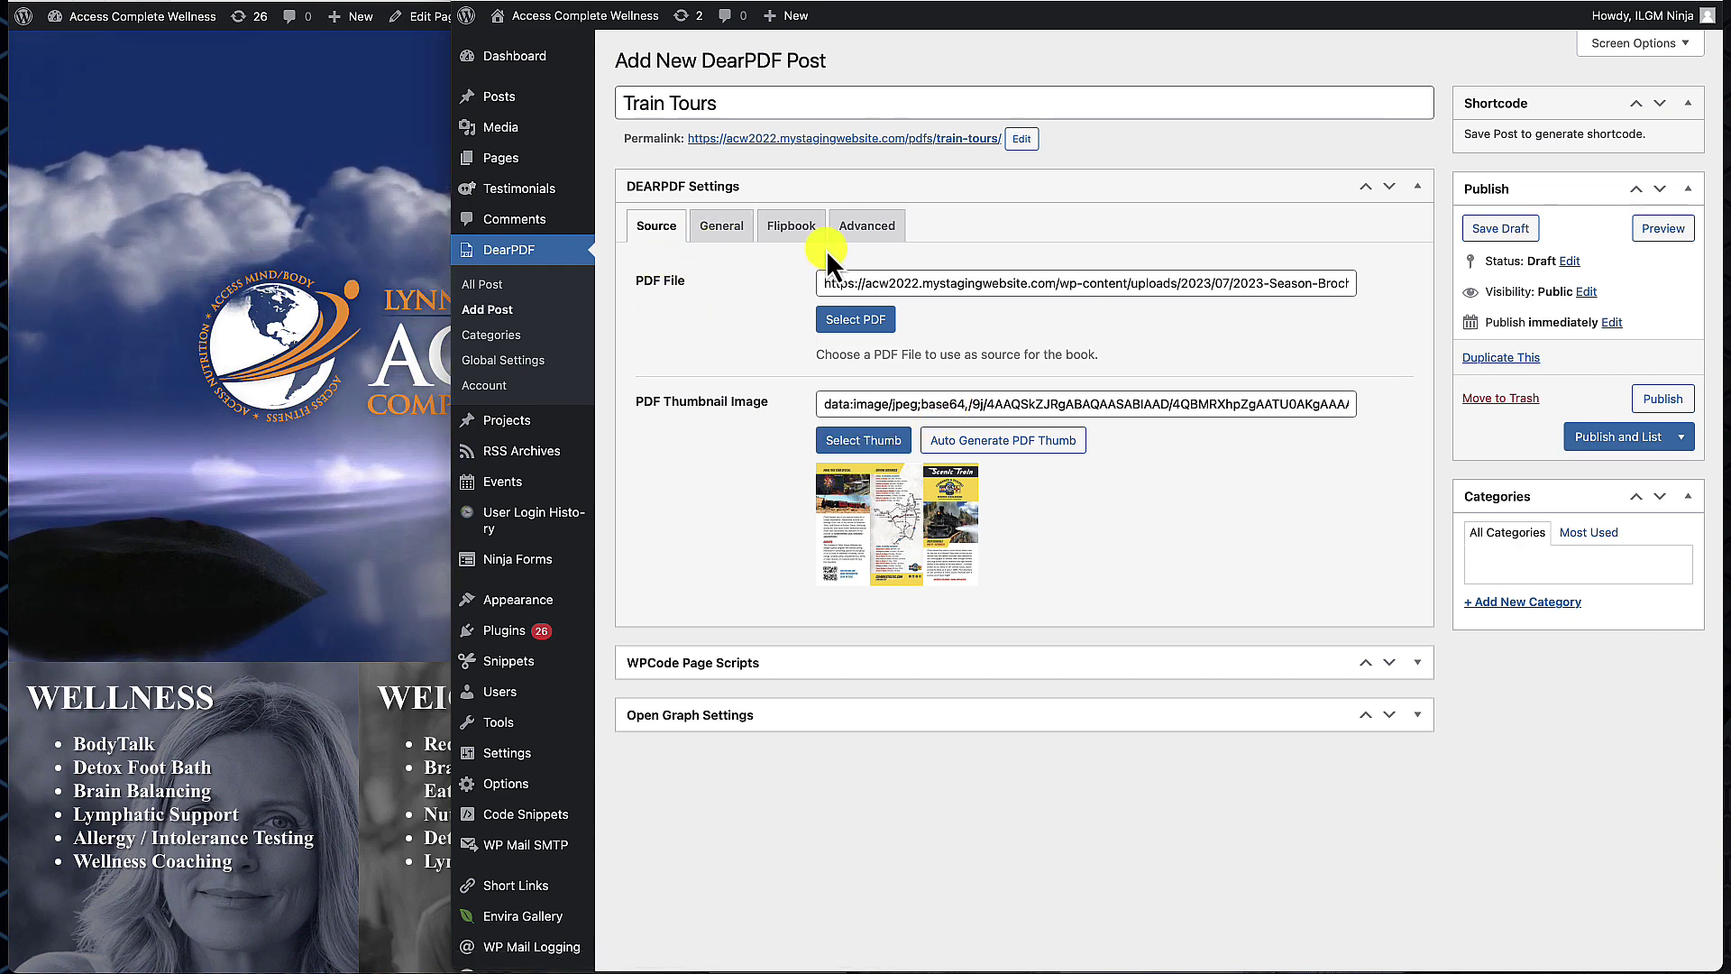
- Review the General and Flipbook settings, then publish the Train Tours flipbook post
click(714, 226)
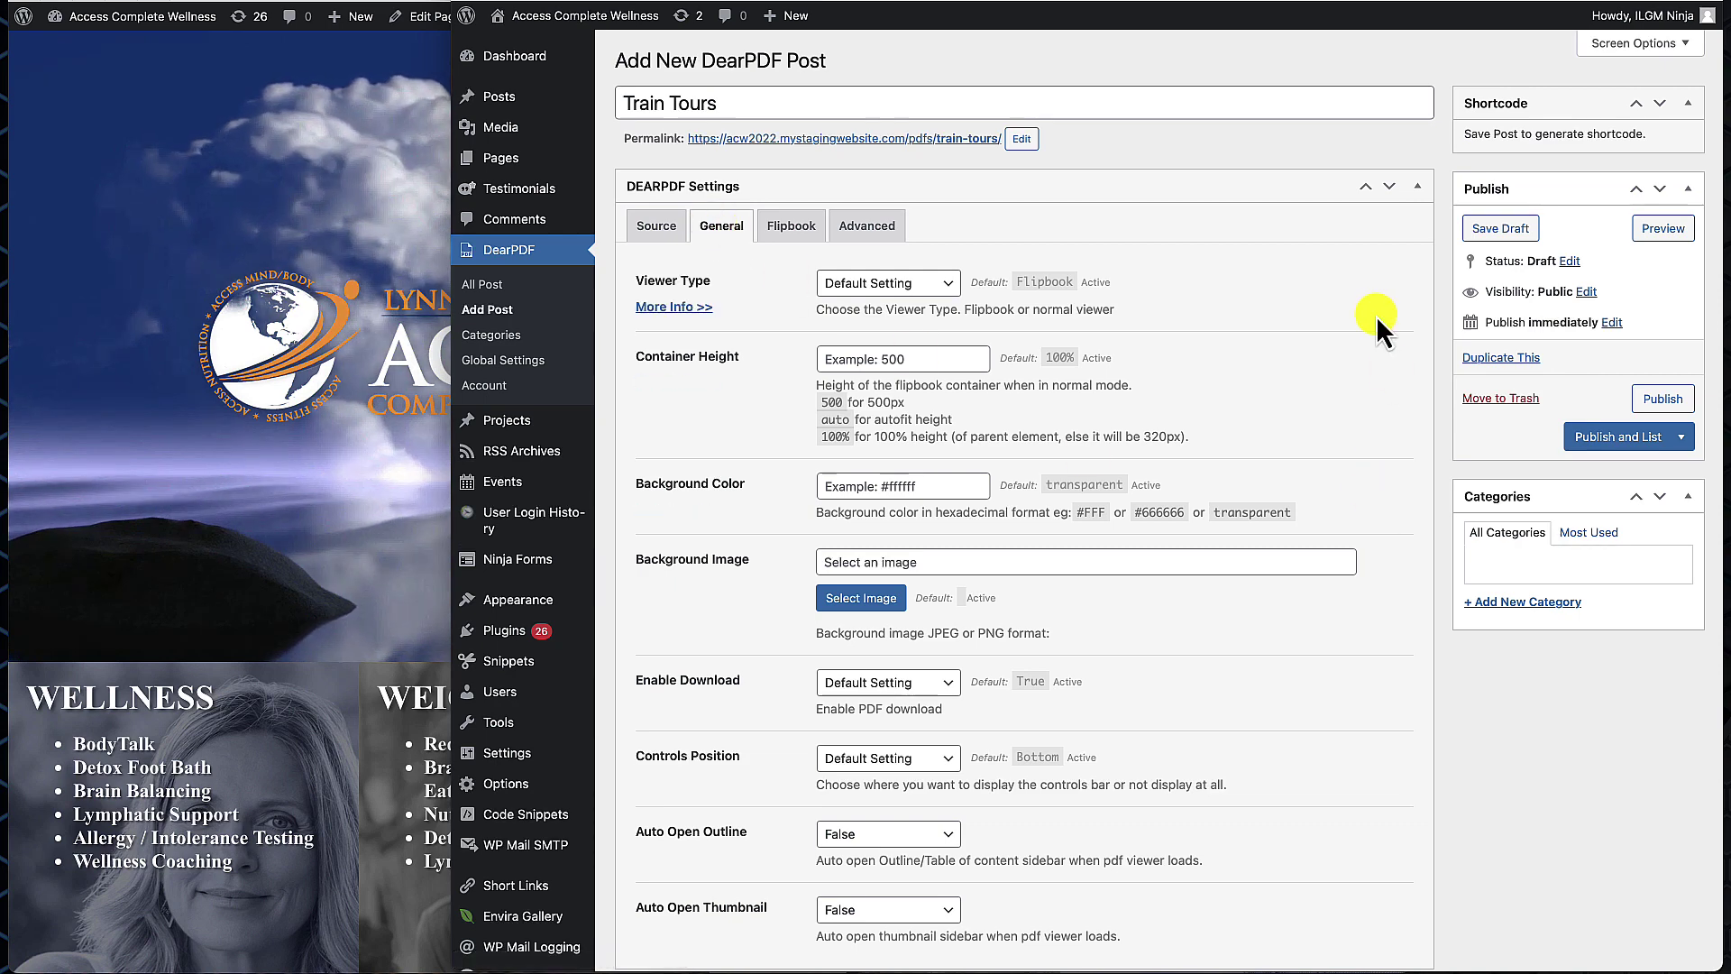
scroll(1342, 330, down, 3)
scroll(1341, 330, up, 3)
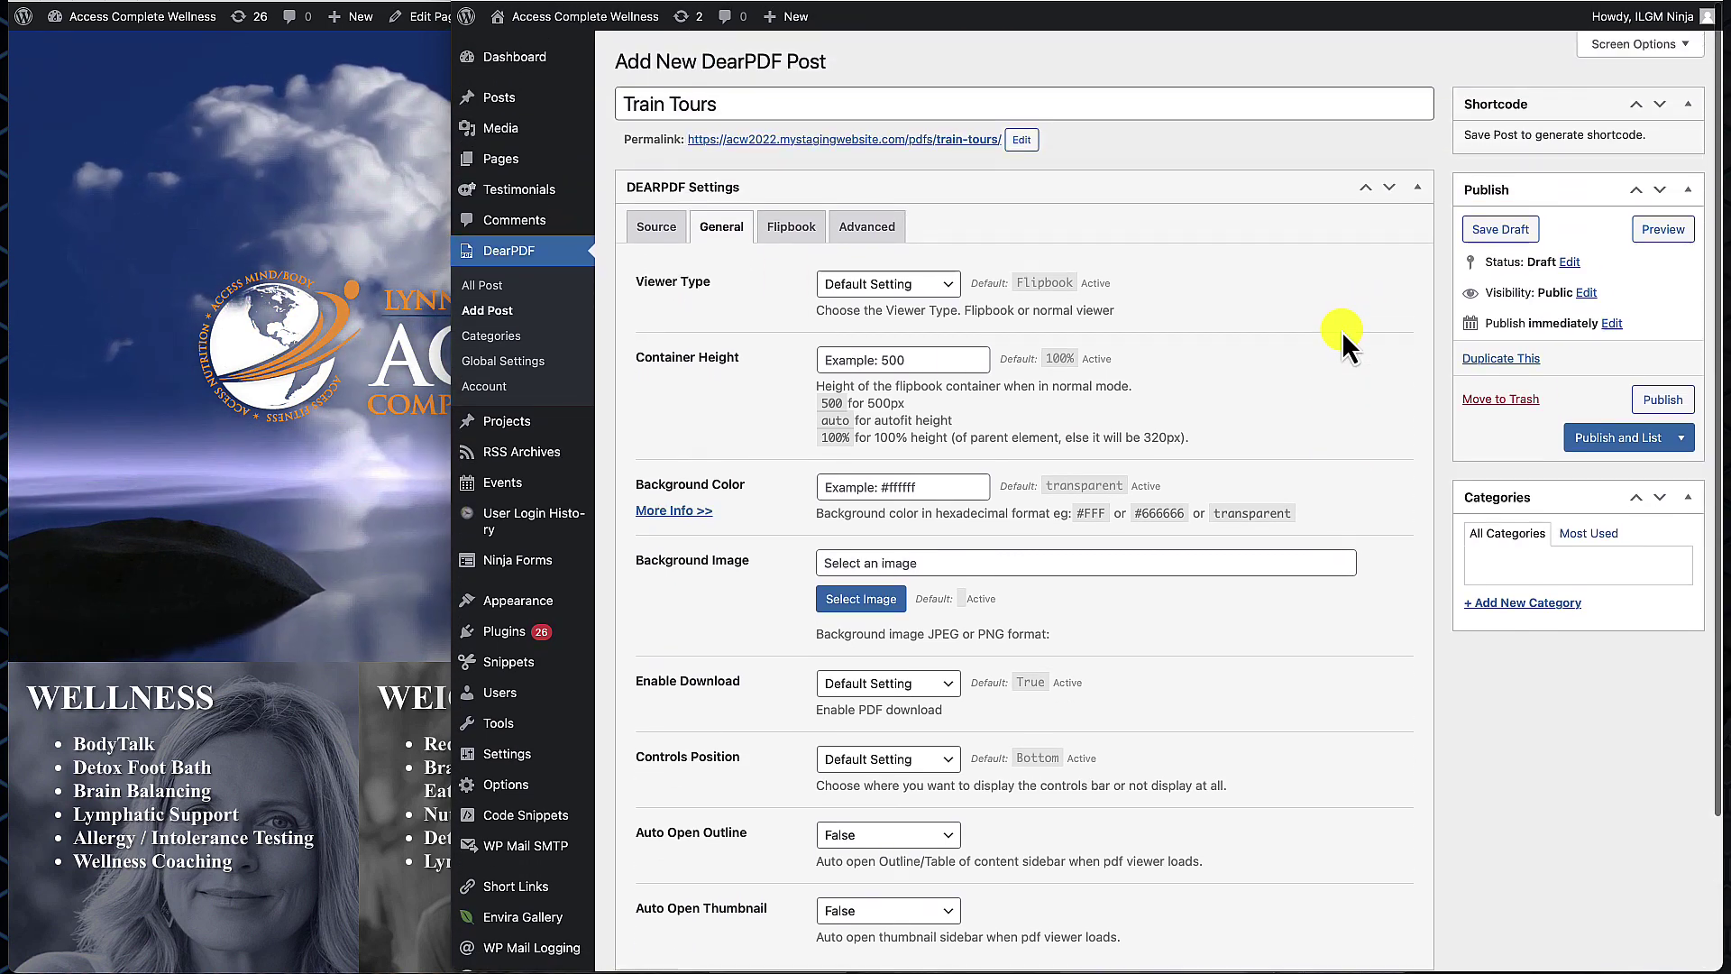
click(798, 227)
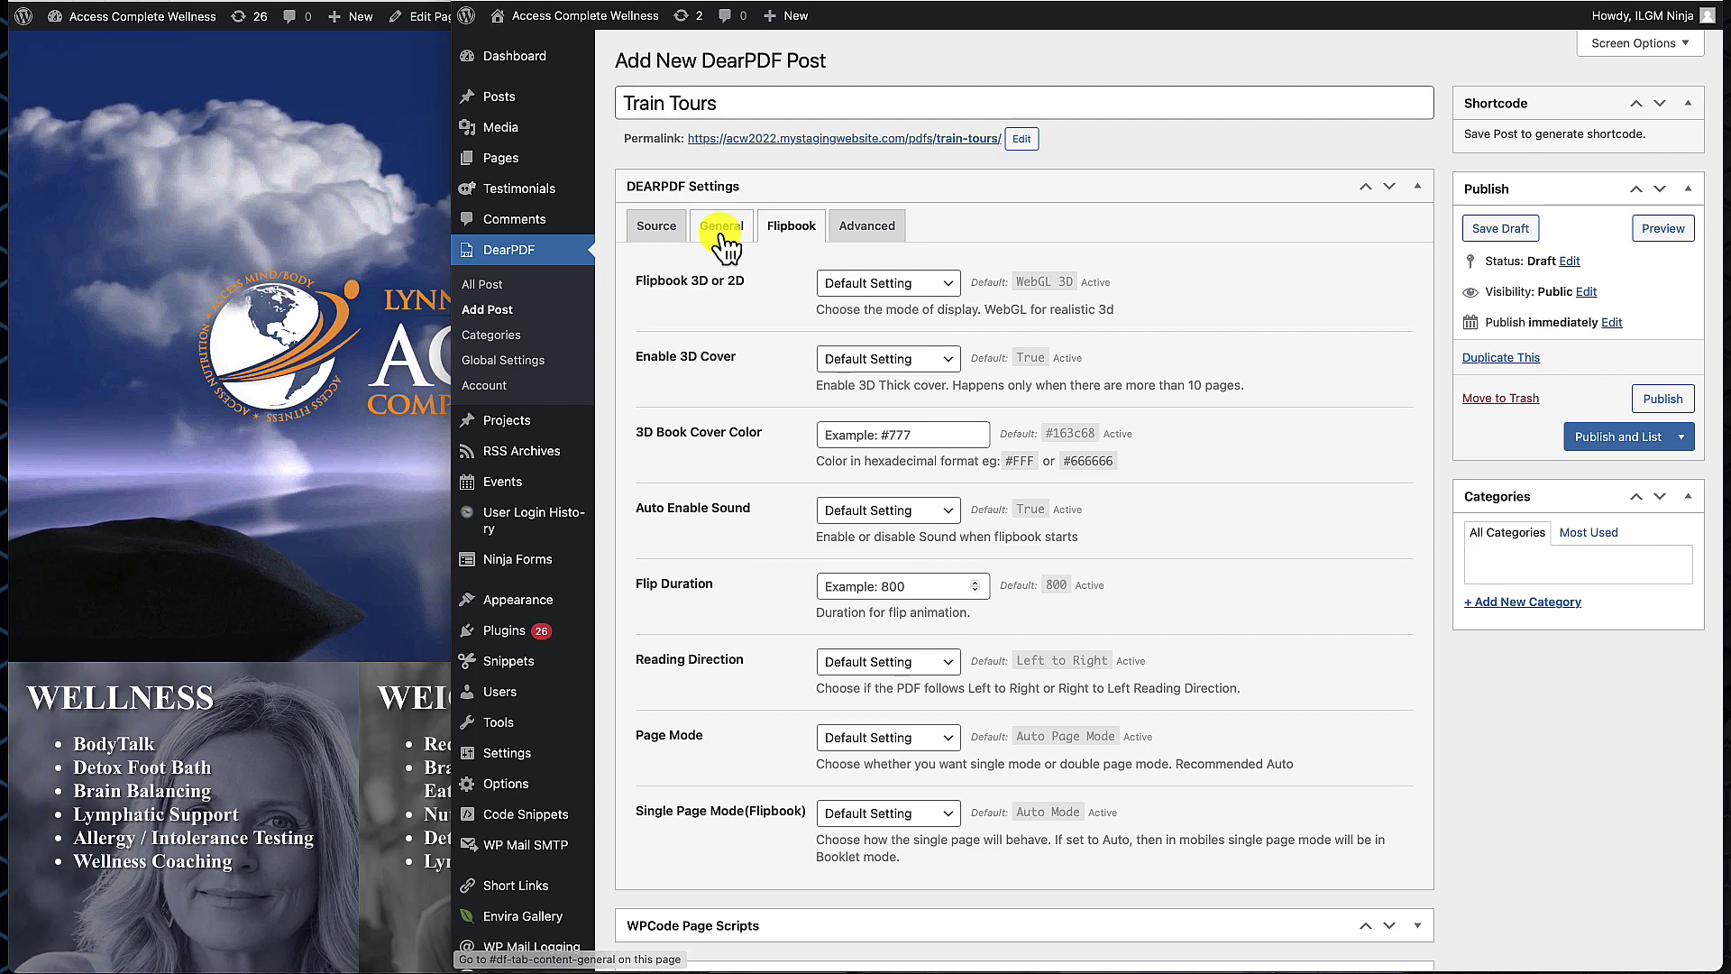
click(635, 229)
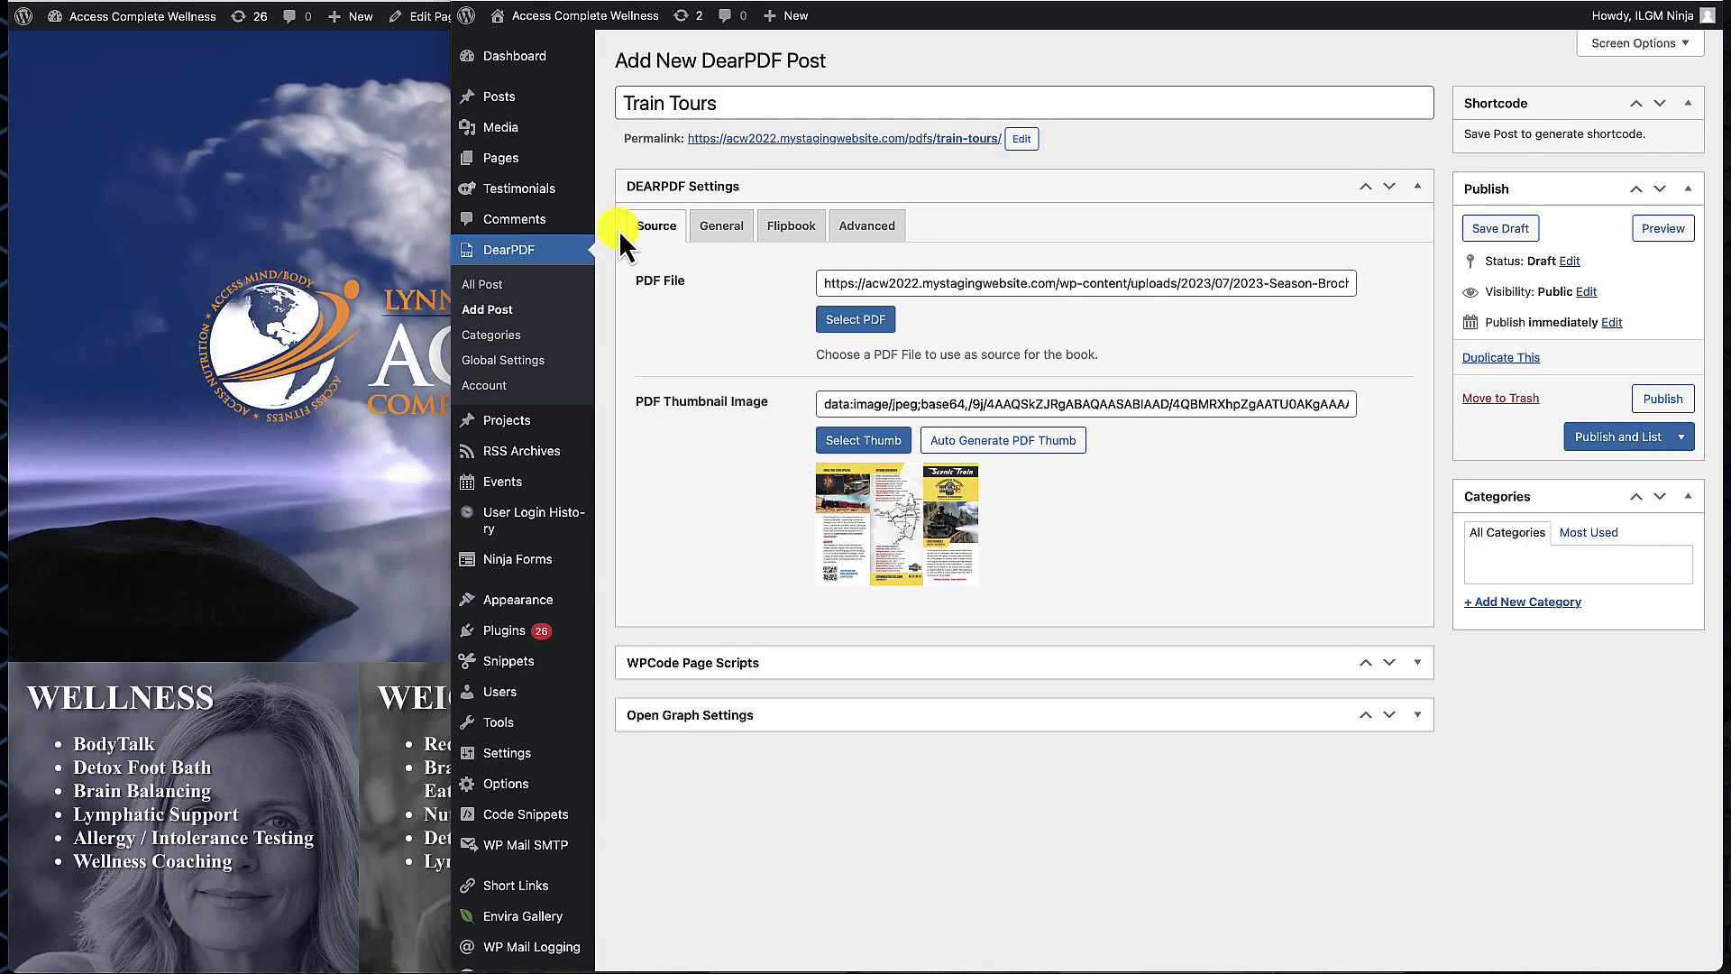
click(1664, 406)
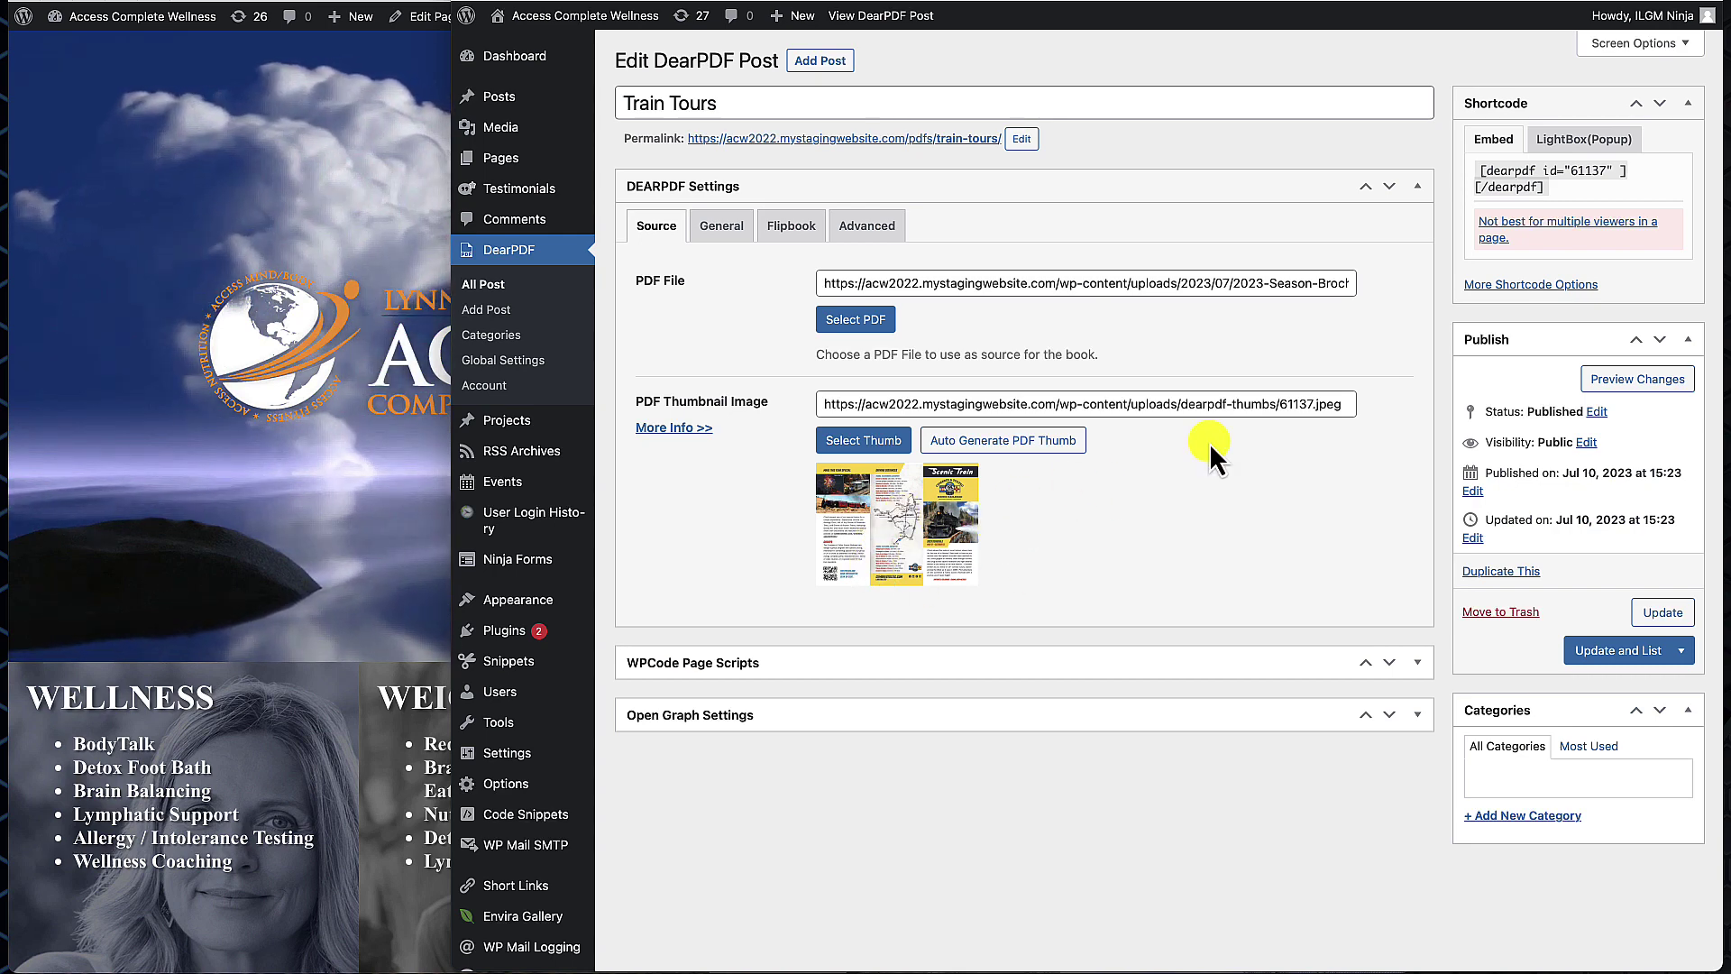
- Show the LightBox (Popup) shortcodes and select the Thumb shortcode [dearpdf id="61137" type="thumb"]
click(1579, 141)
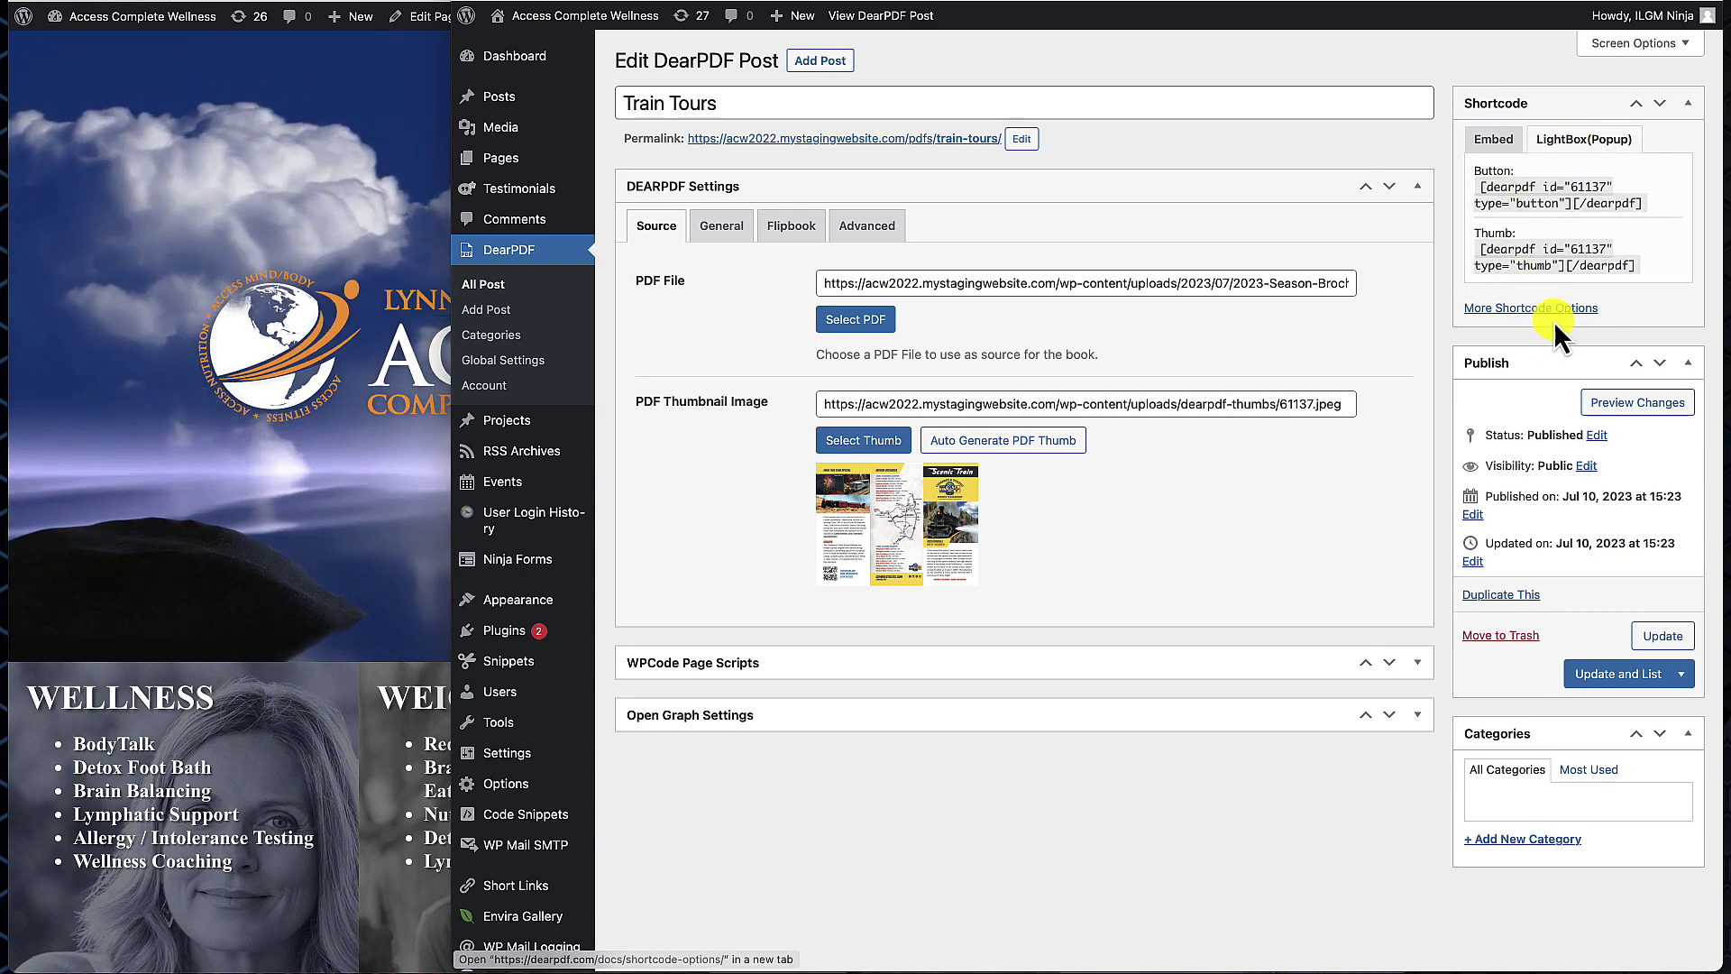
click(1658, 260)
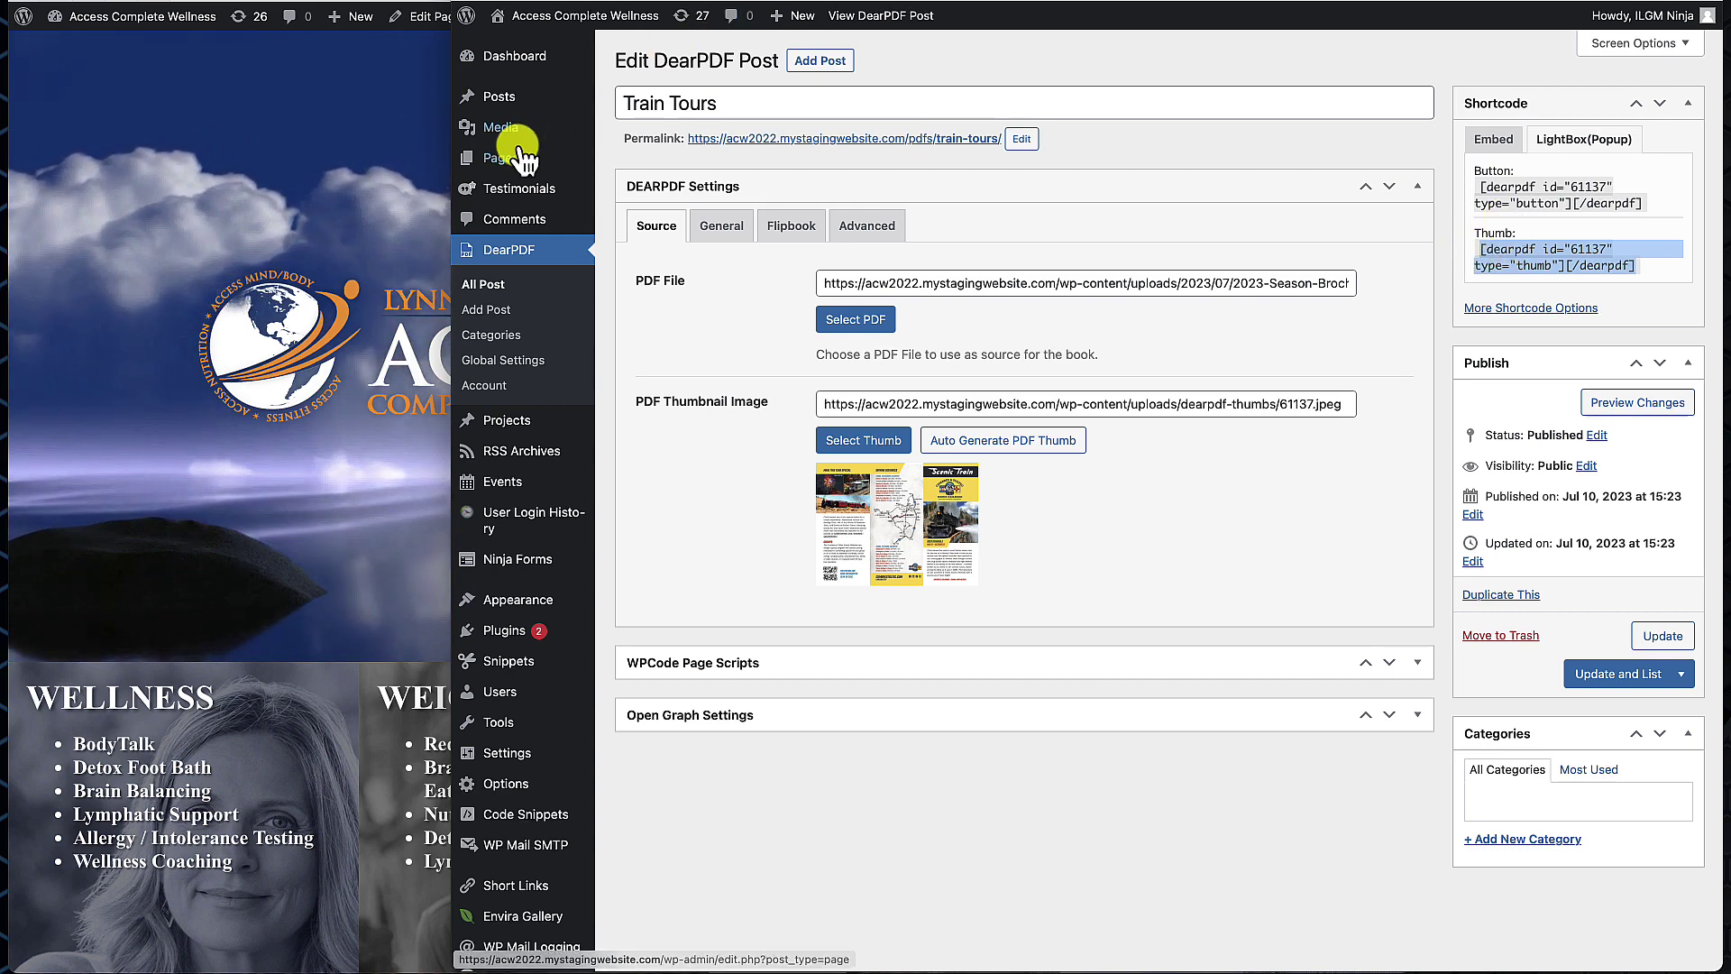
- Open the PDF Test page for editing from the list of all pages
mouse_move(515, 167)
right_click(648, 164)
click(656, 162)
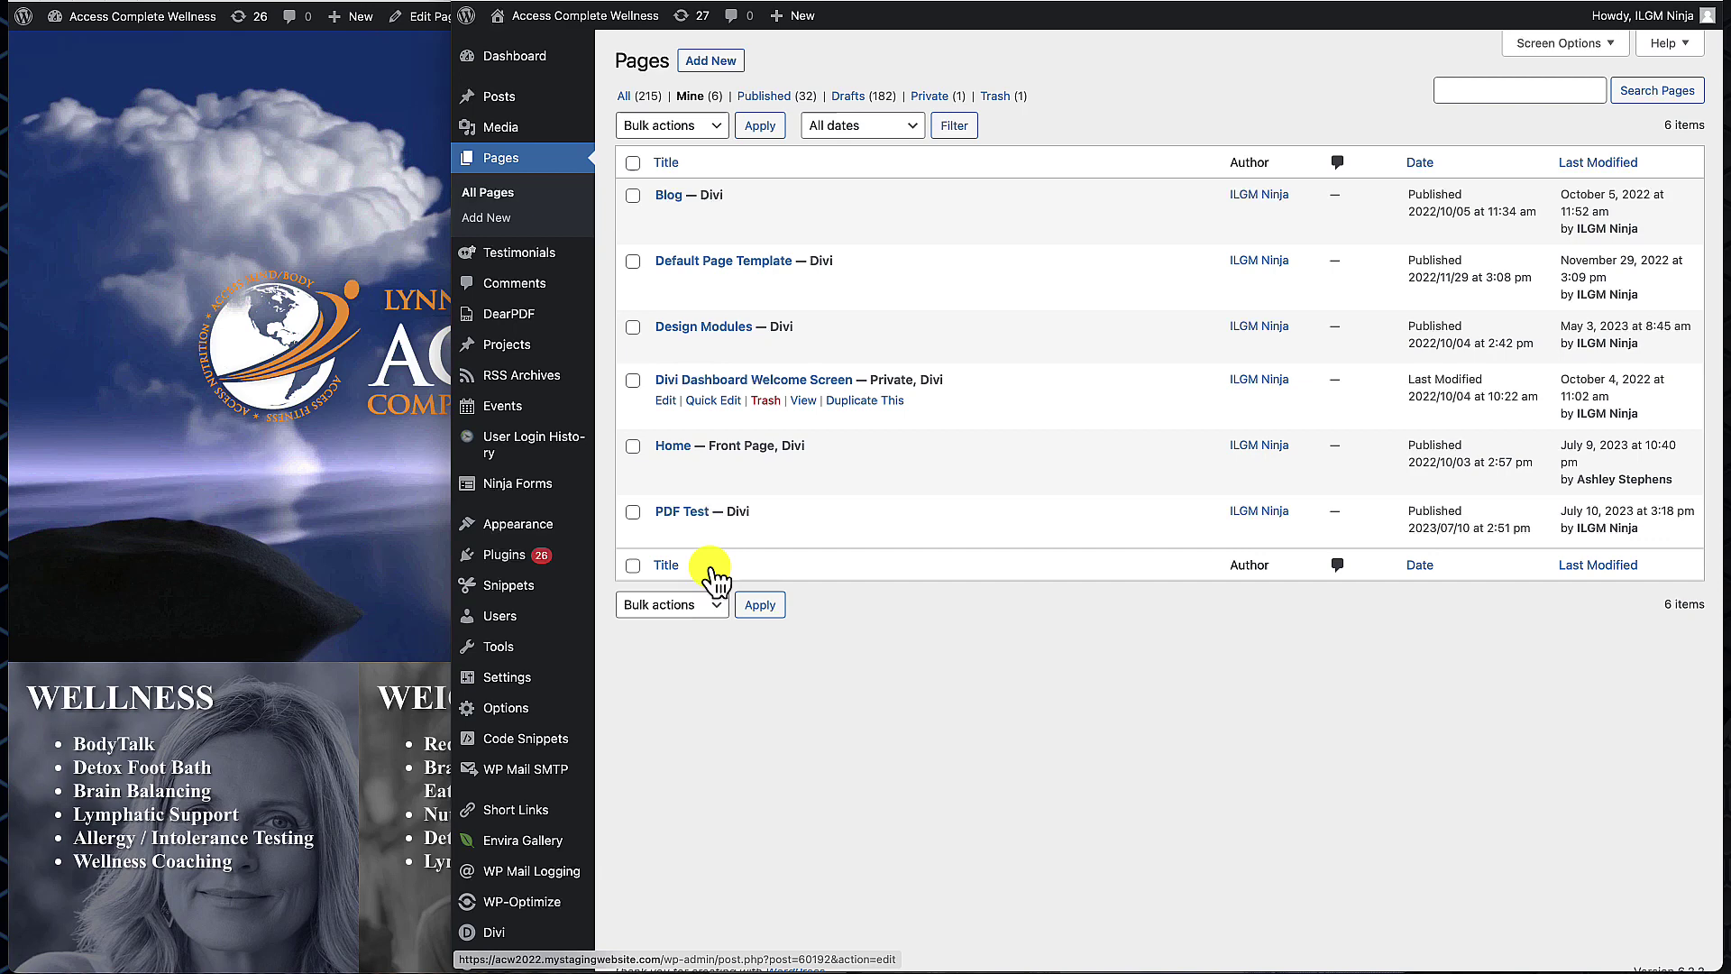
click(676, 509)
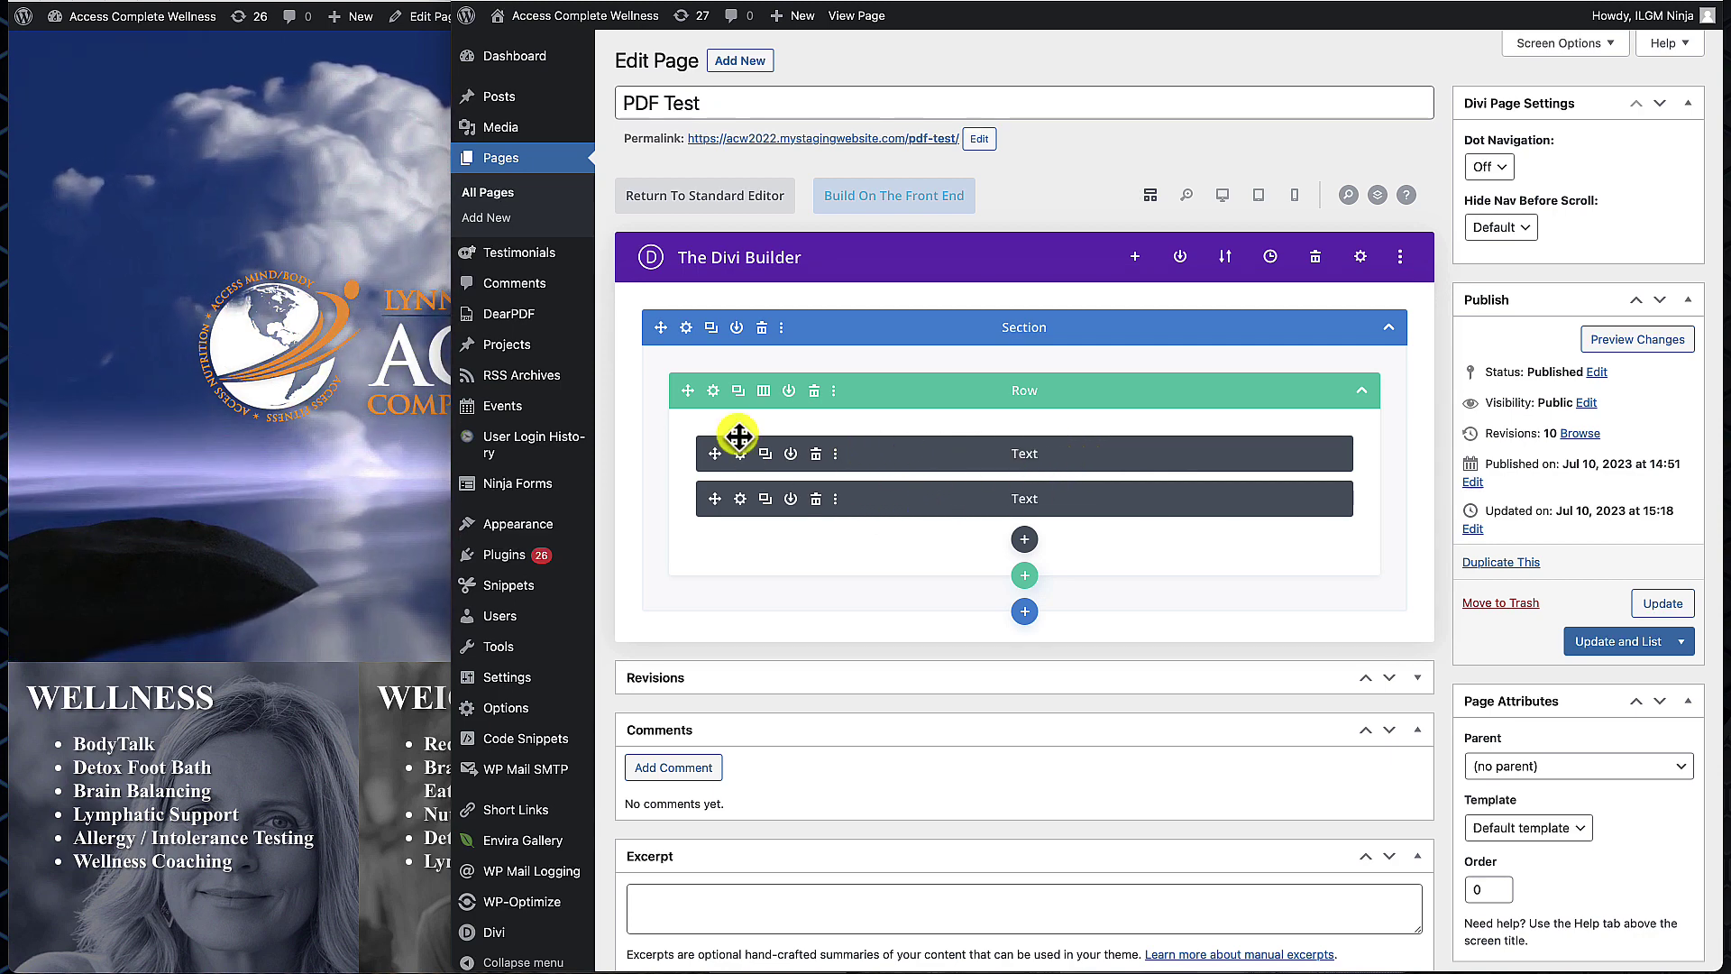
- Duplicate the text row and make the copy two columns with the text module on the right
click(739, 390)
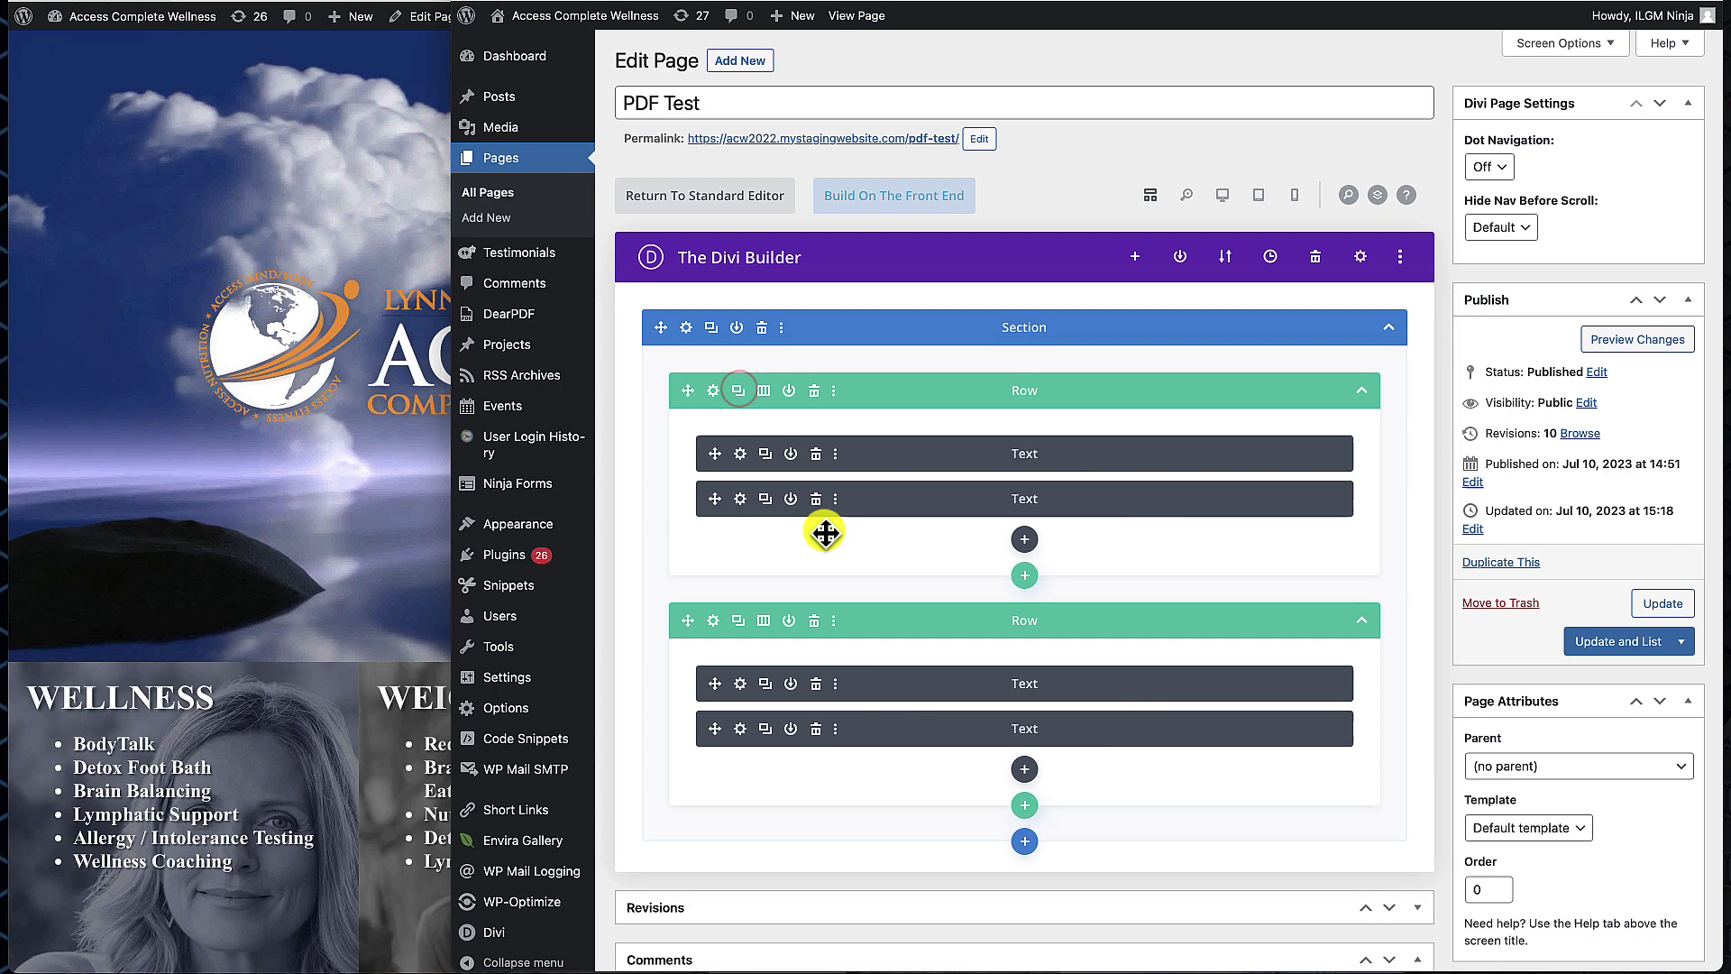
drag(817, 501, 828, 641)
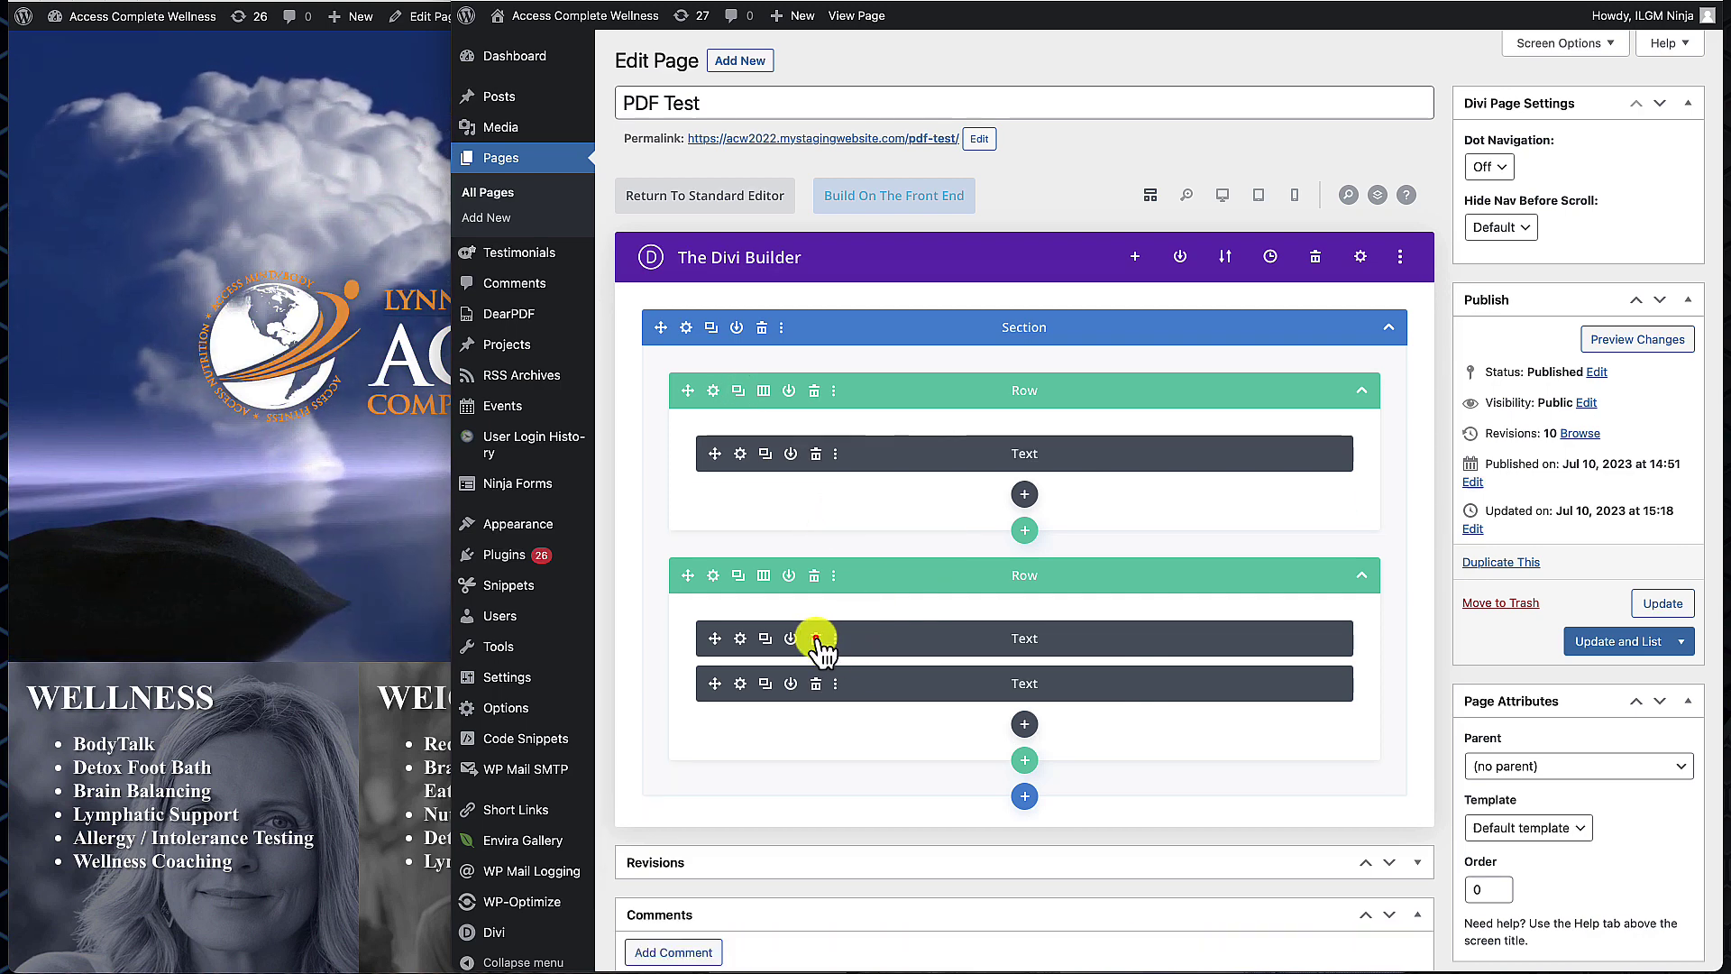
click(816, 639)
click(766, 575)
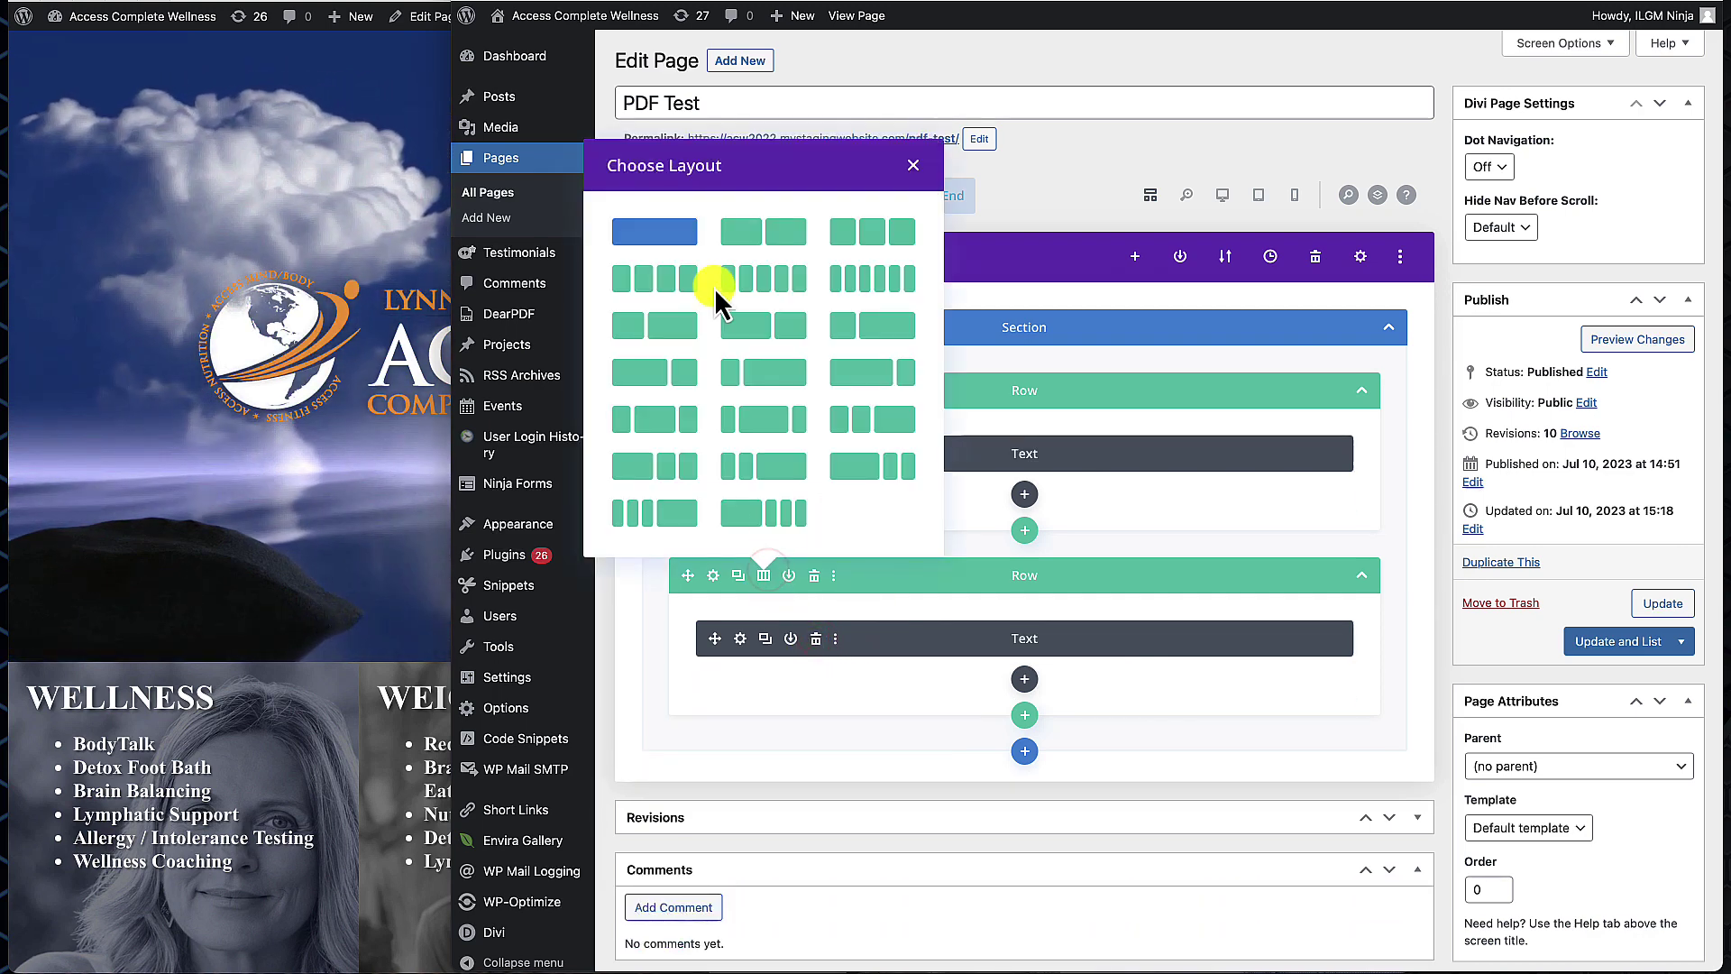
click(737, 227)
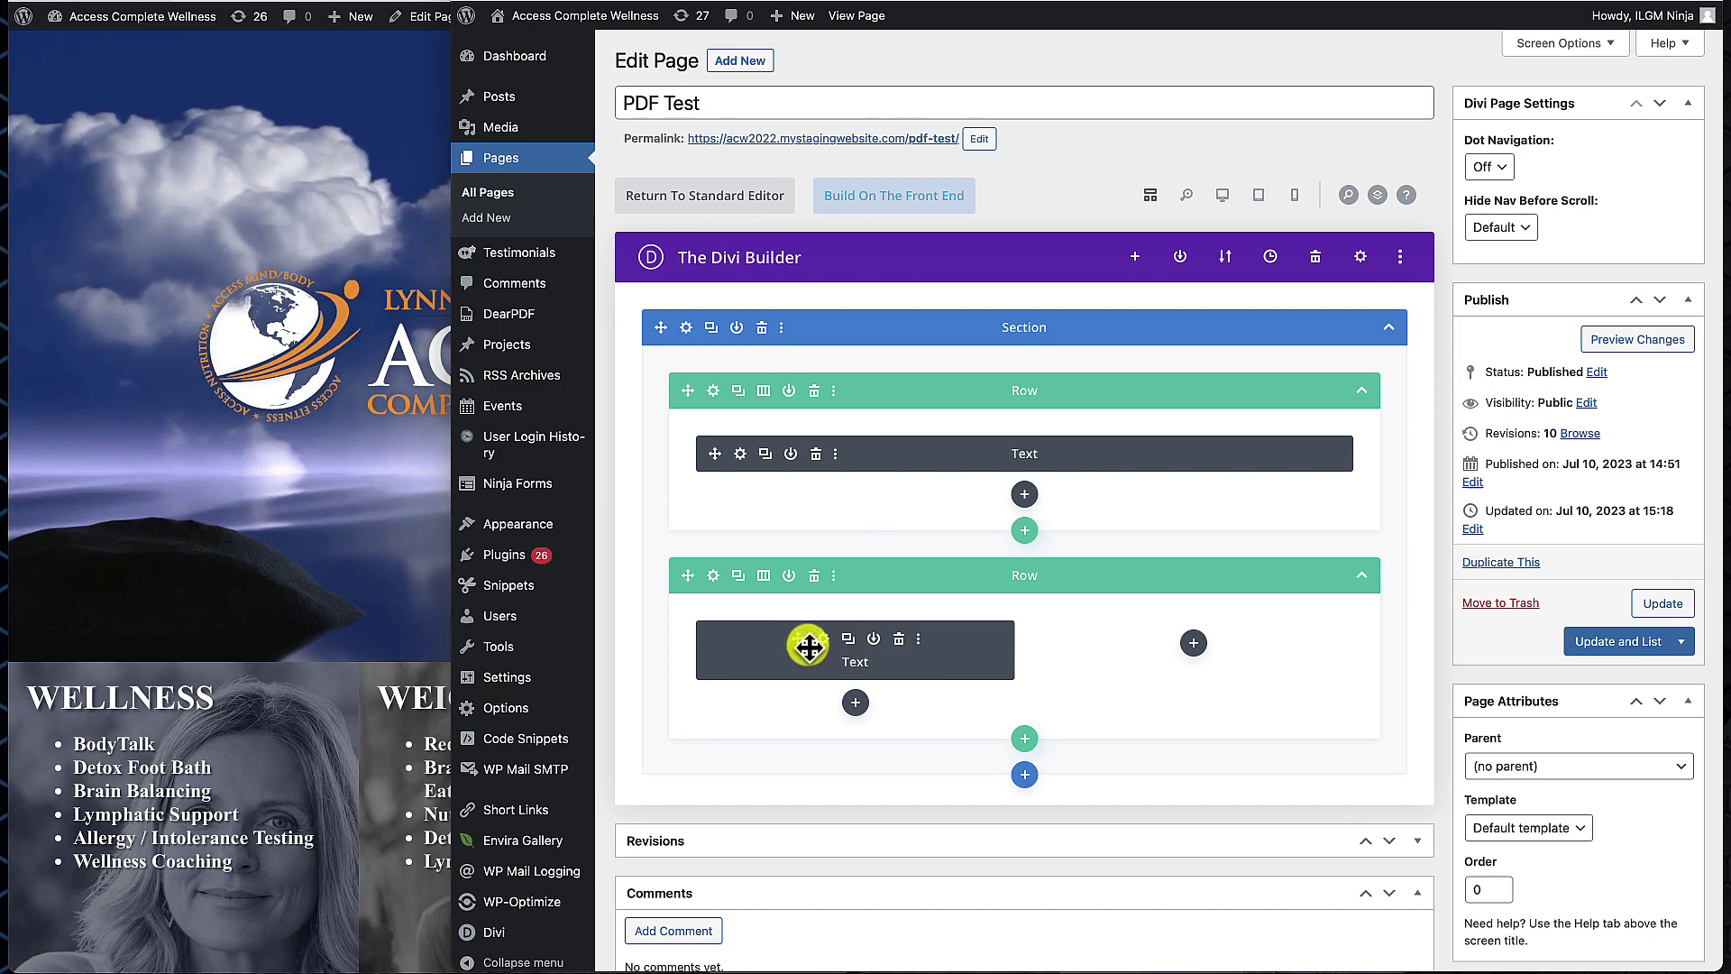
drag(792, 641, 1094, 655)
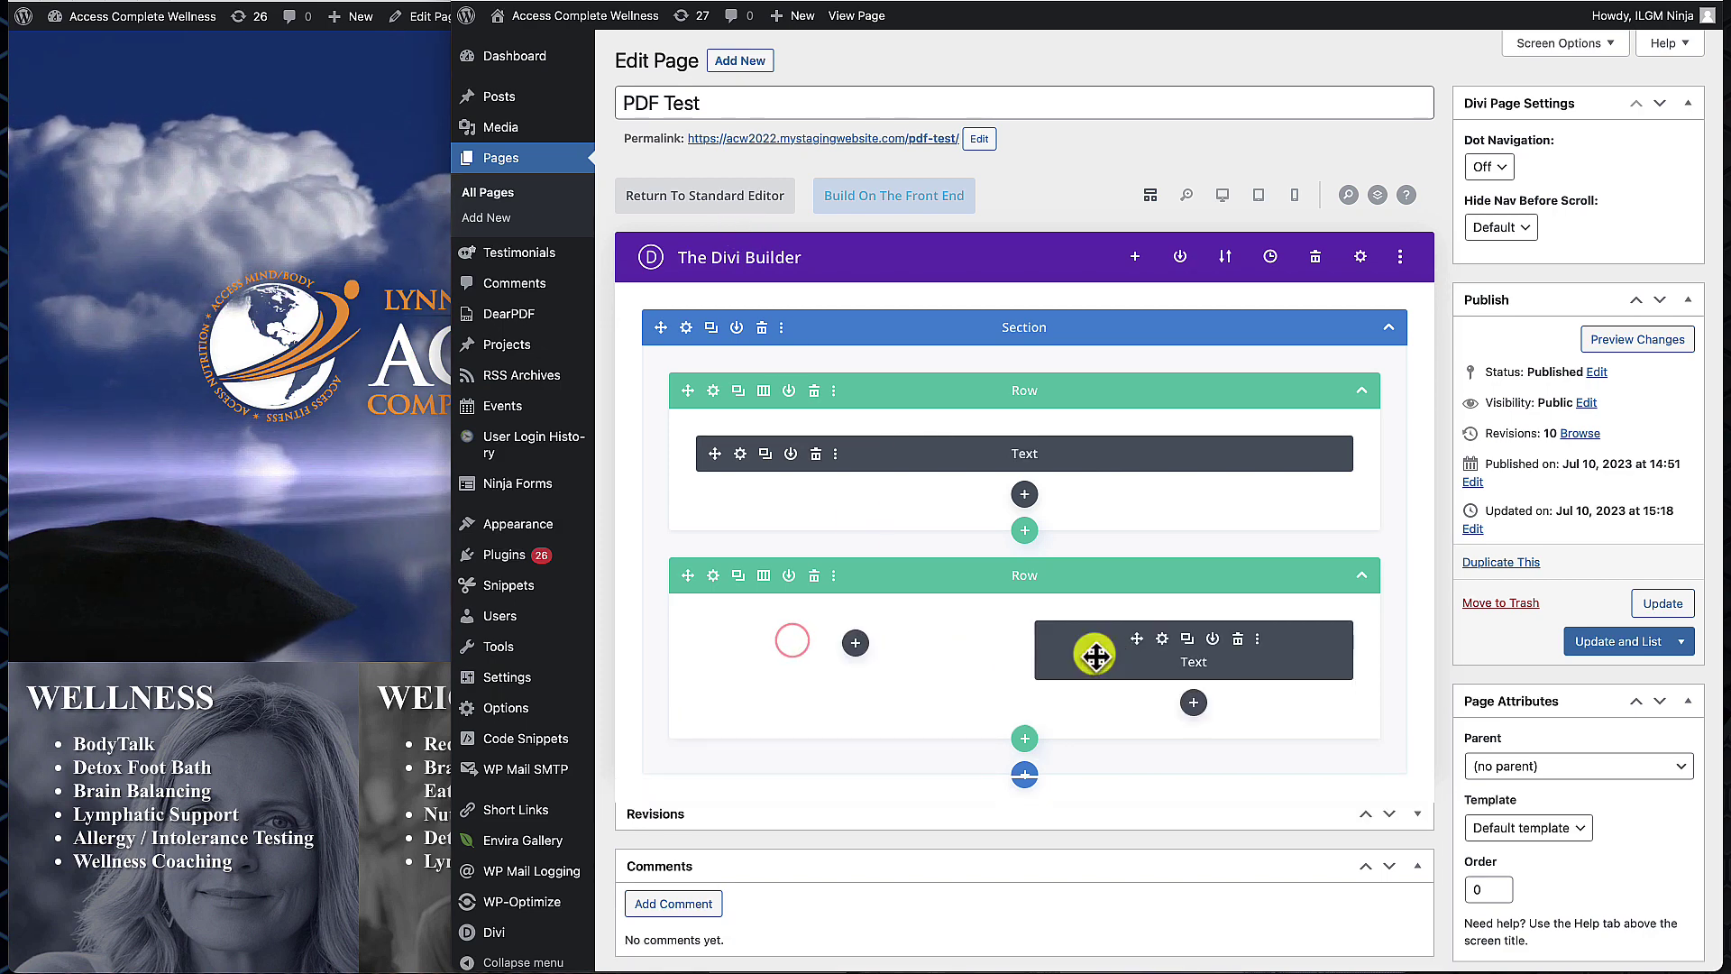
- Add a Code module in the left column holding the thumb shortcode and update the page
click(852, 644)
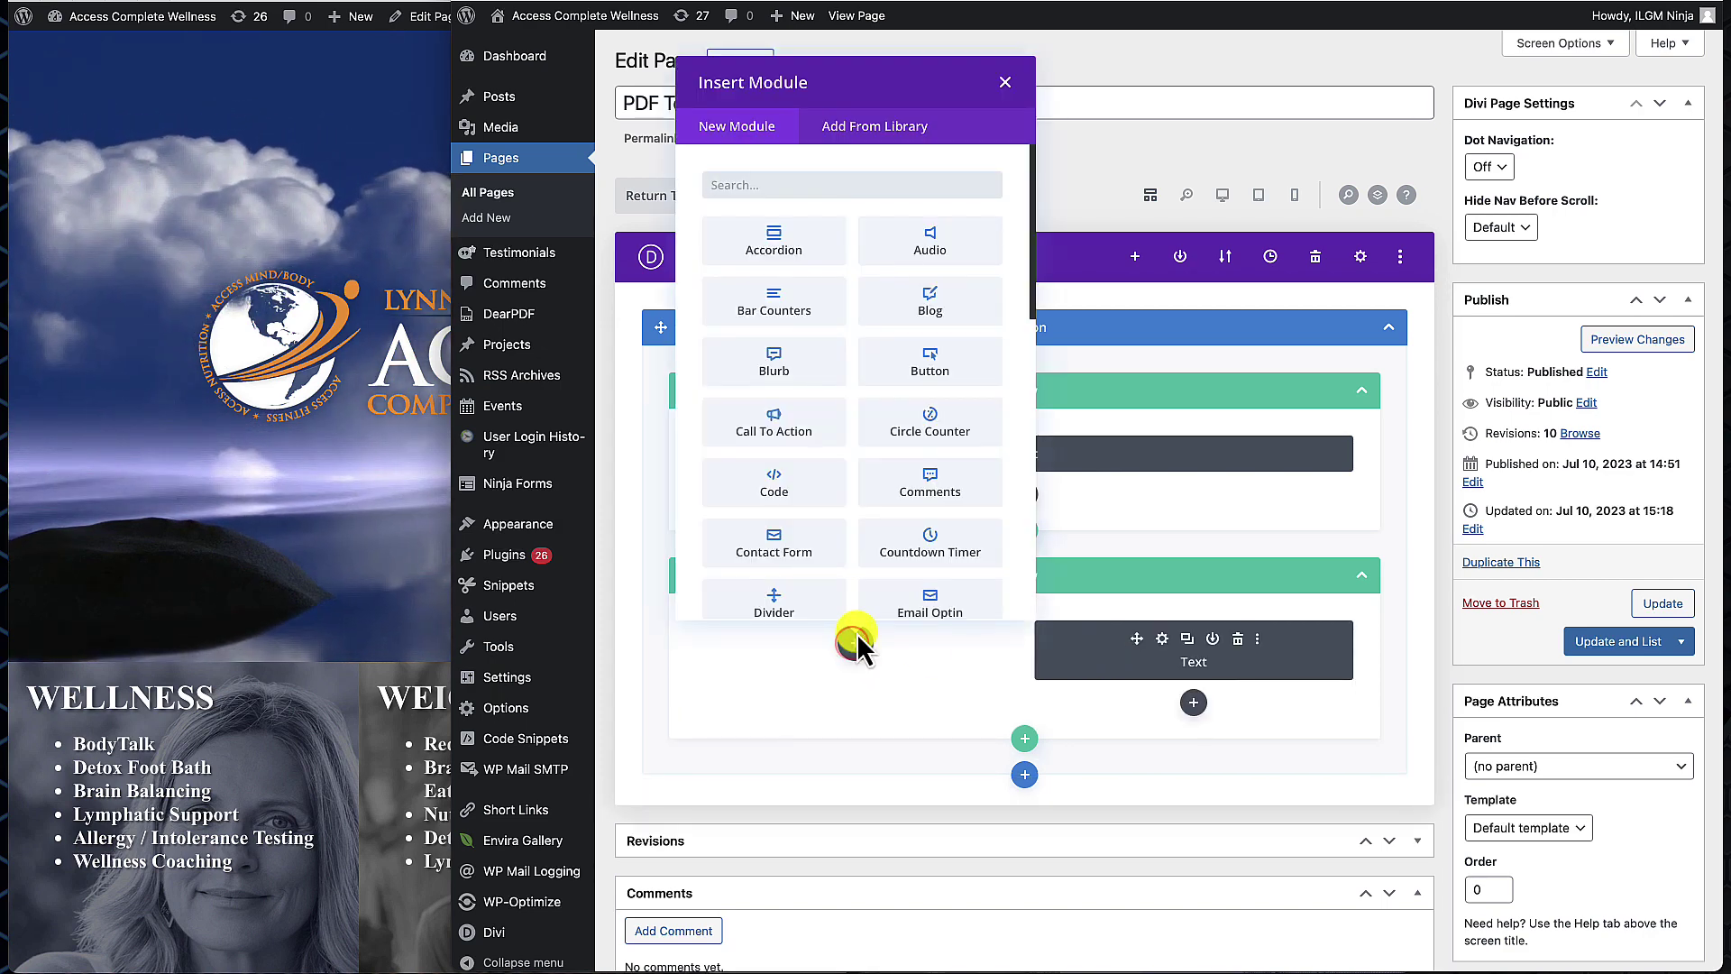
click(816, 491)
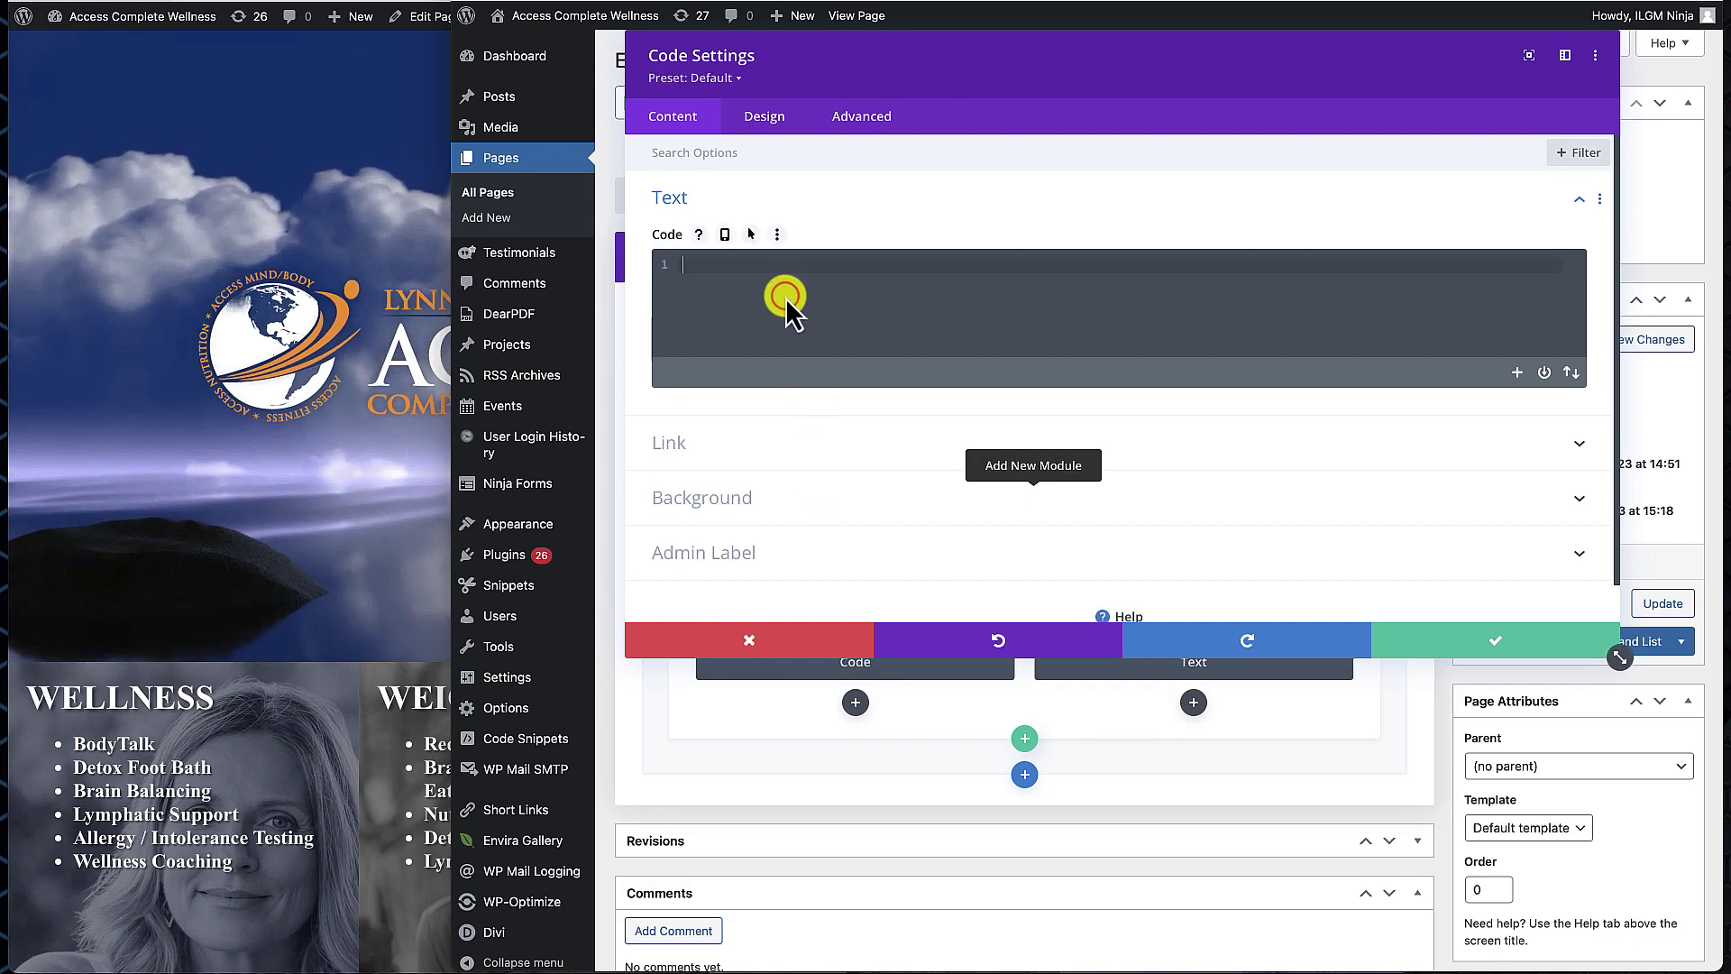
text([dearpdf id="61137" type="thumb"][/dearpdf])
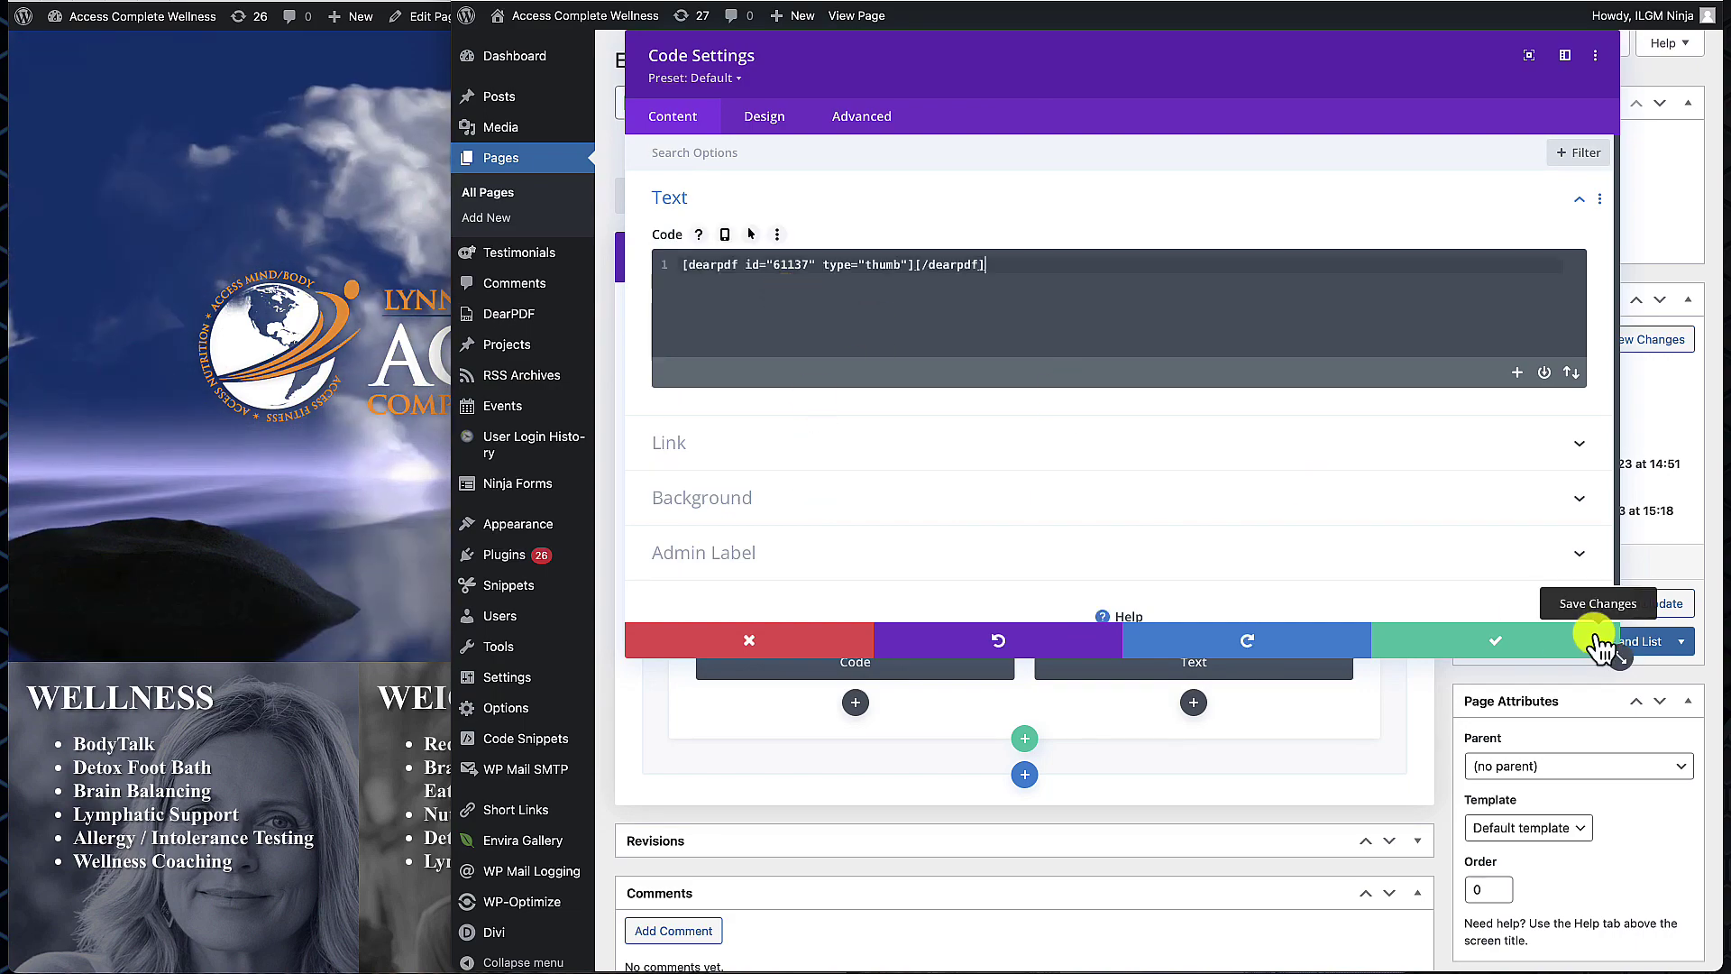
click(1496, 642)
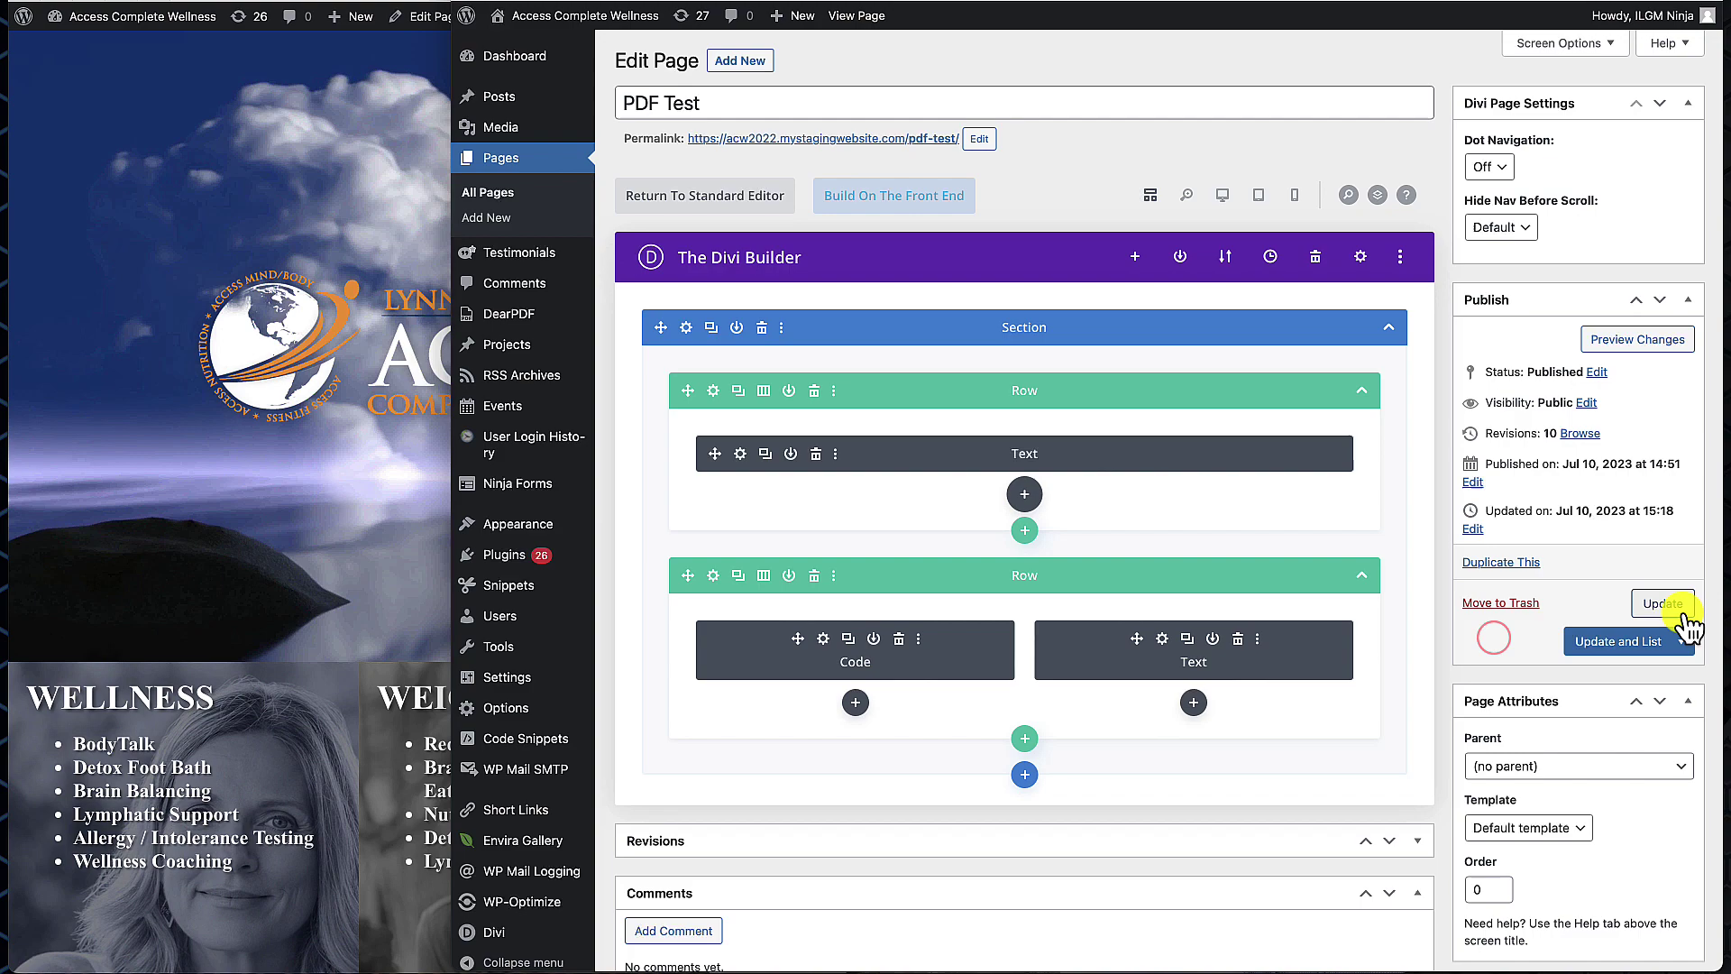
click(1653, 600)
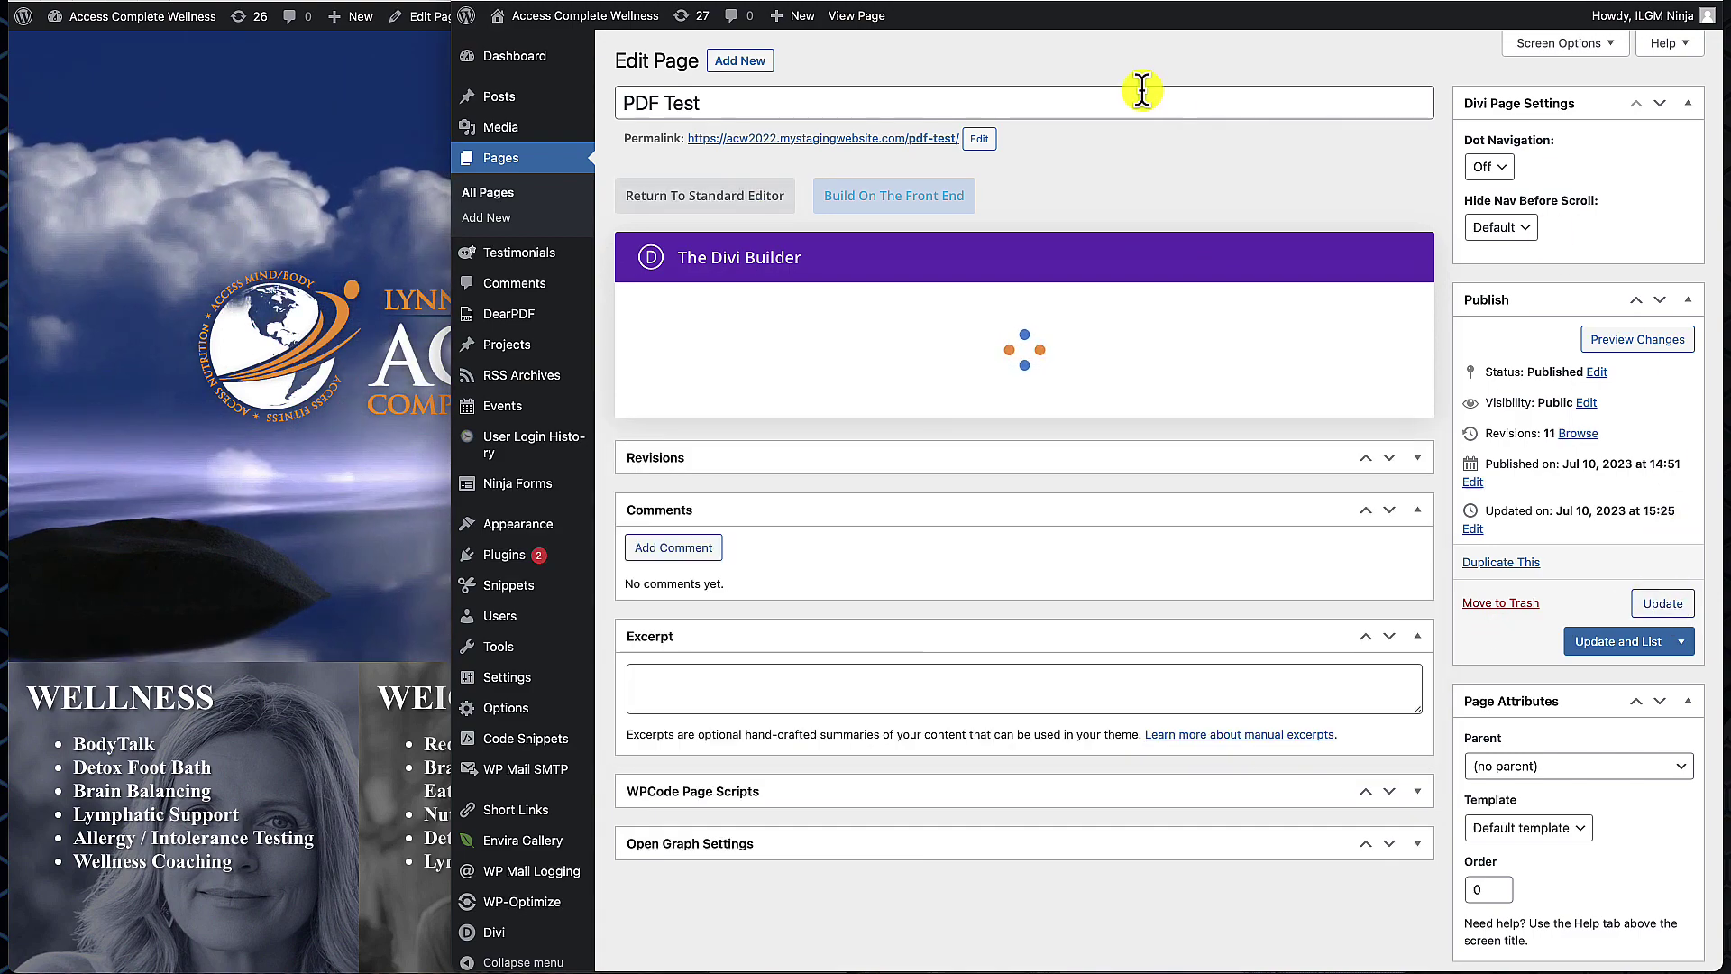
- Open the live page, launch the brochure from its thumbnail, and flip to page 2 and back
click(934, 139)
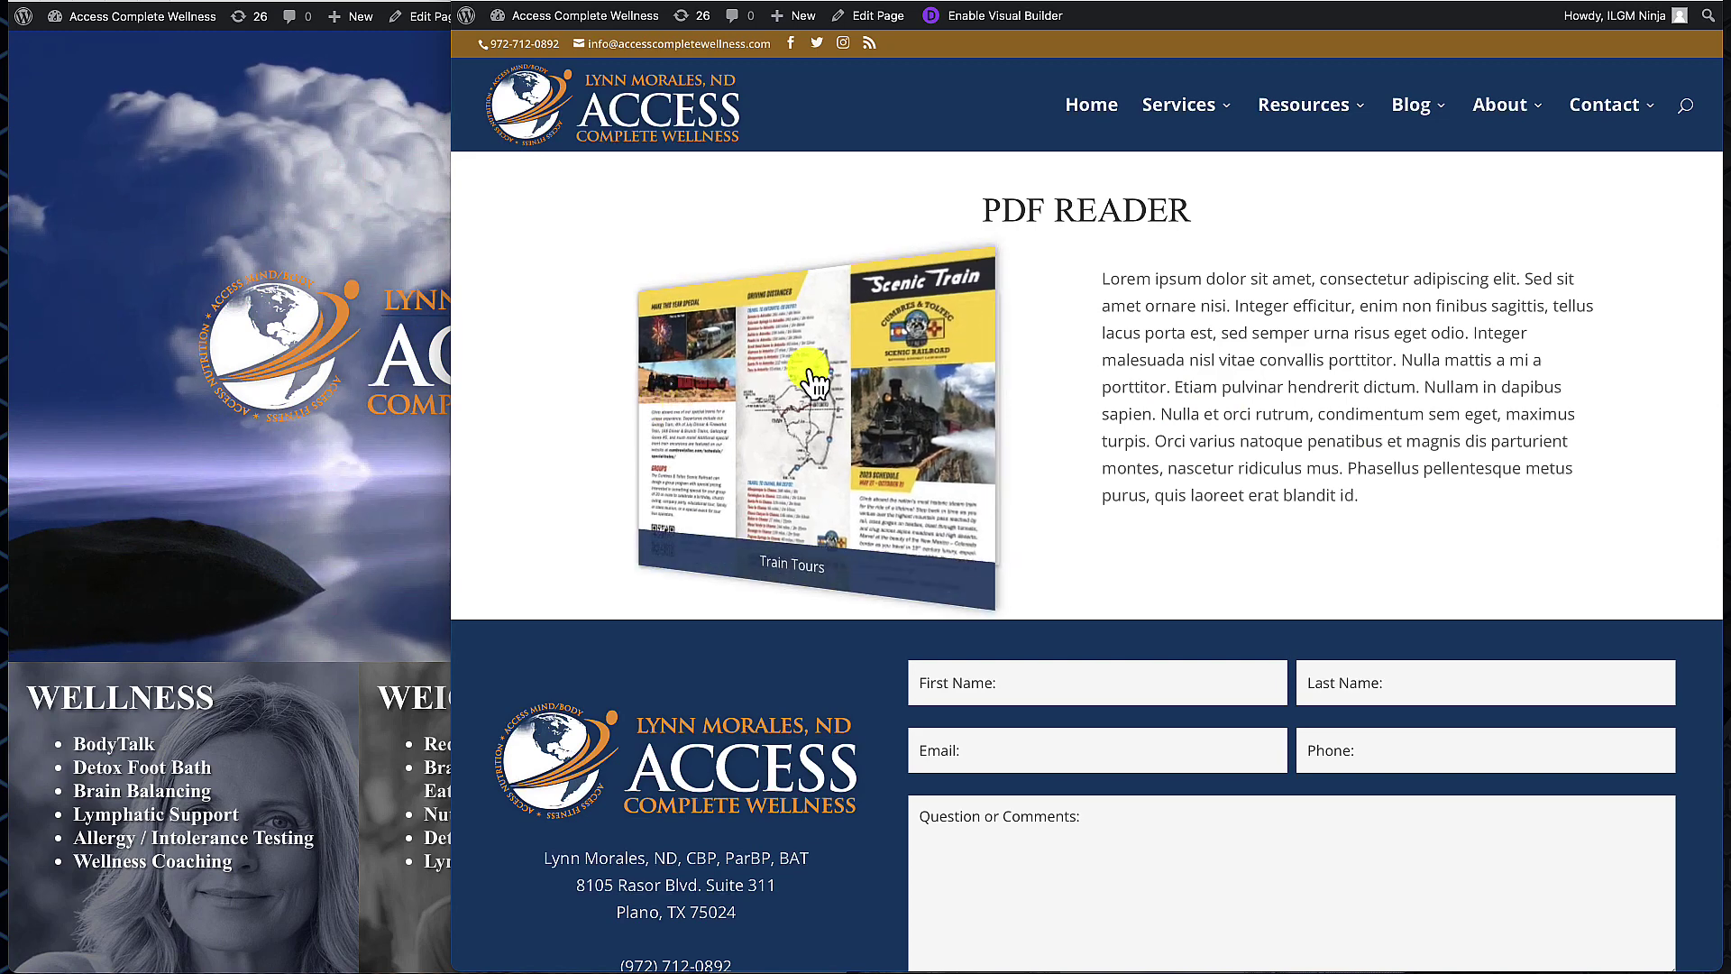
click(828, 423)
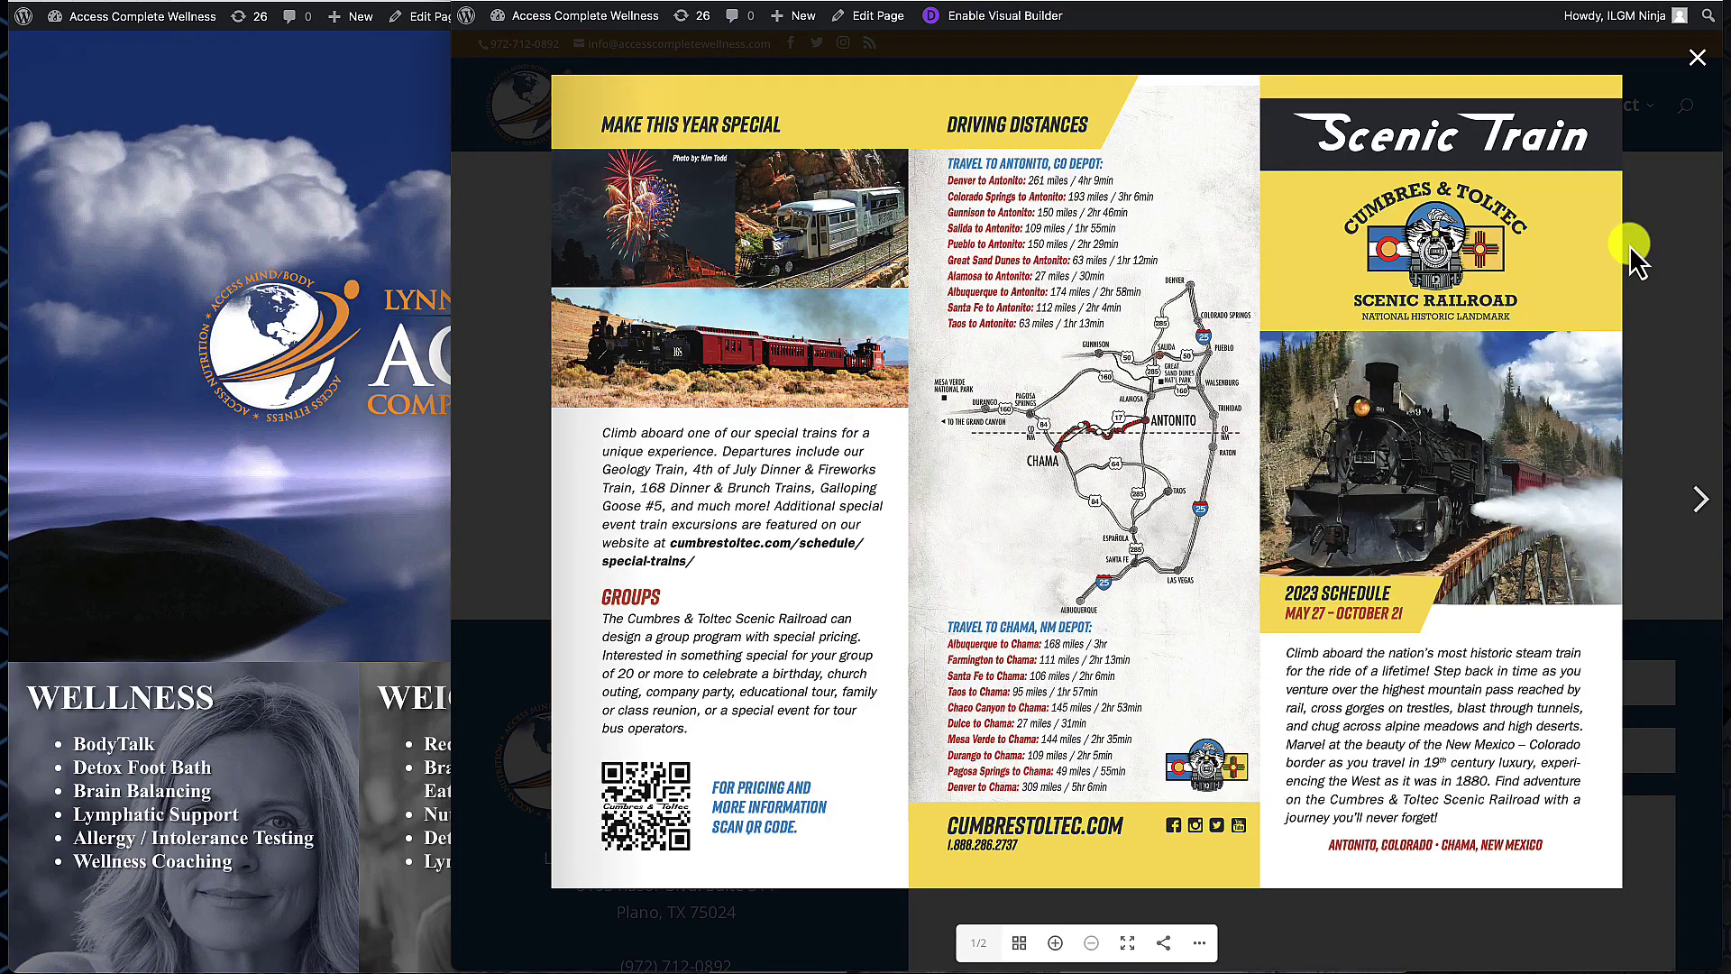
click(1699, 498)
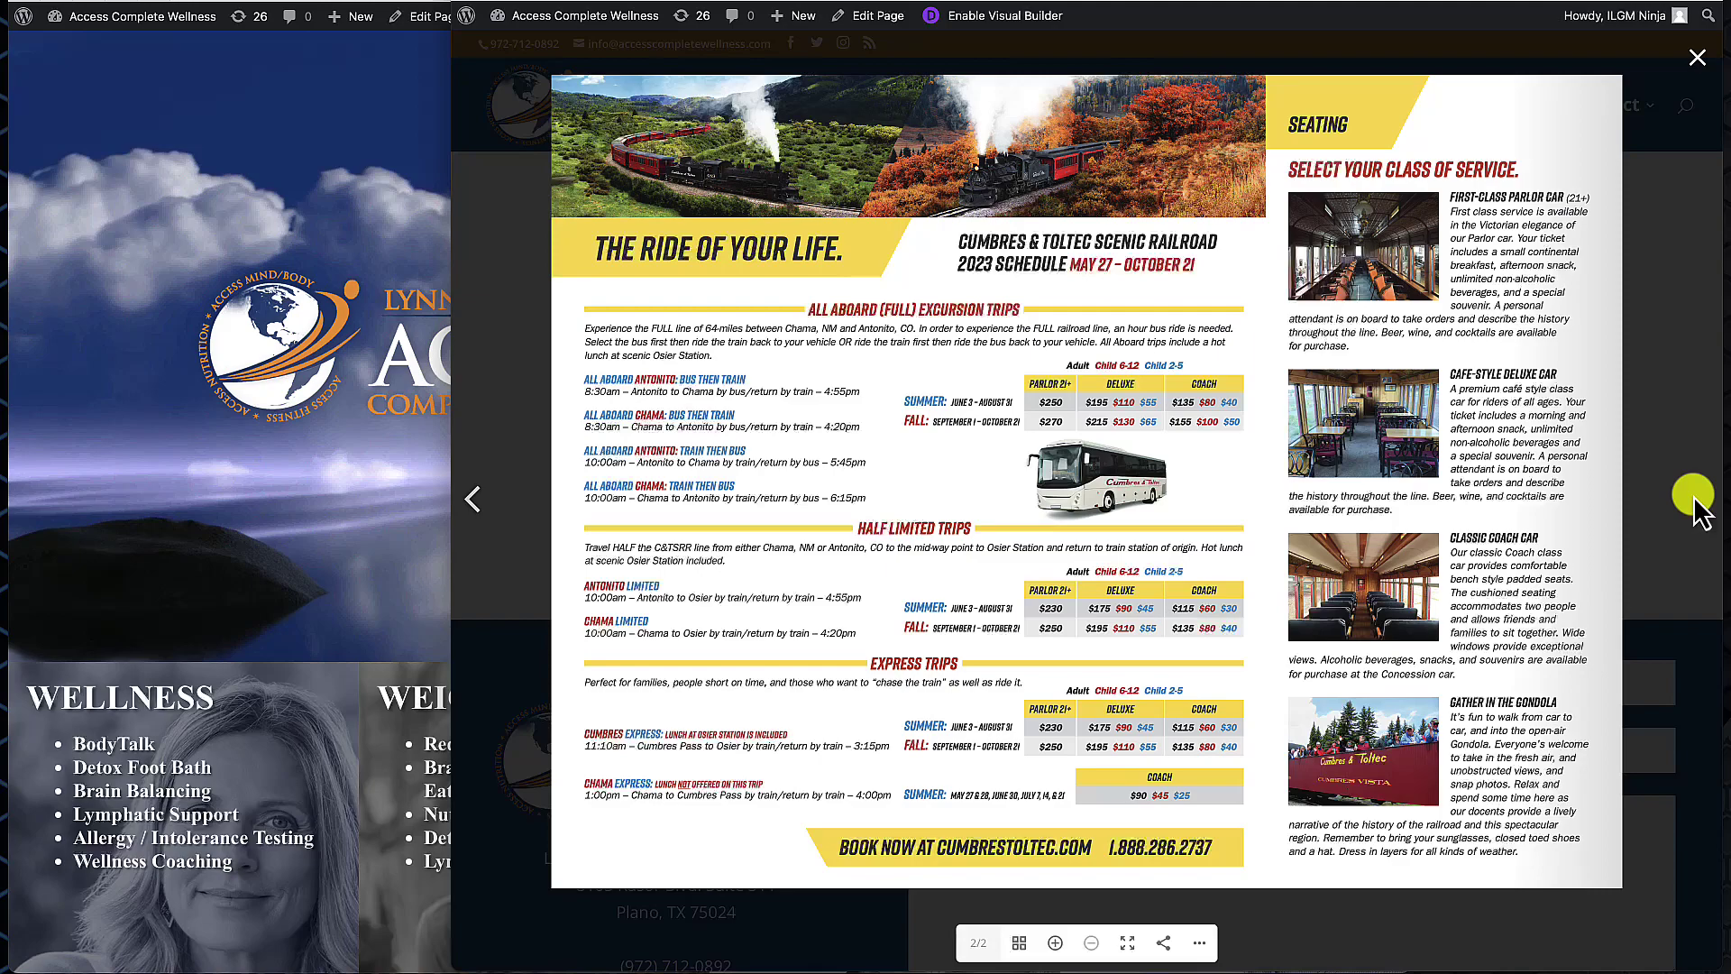
click(478, 502)
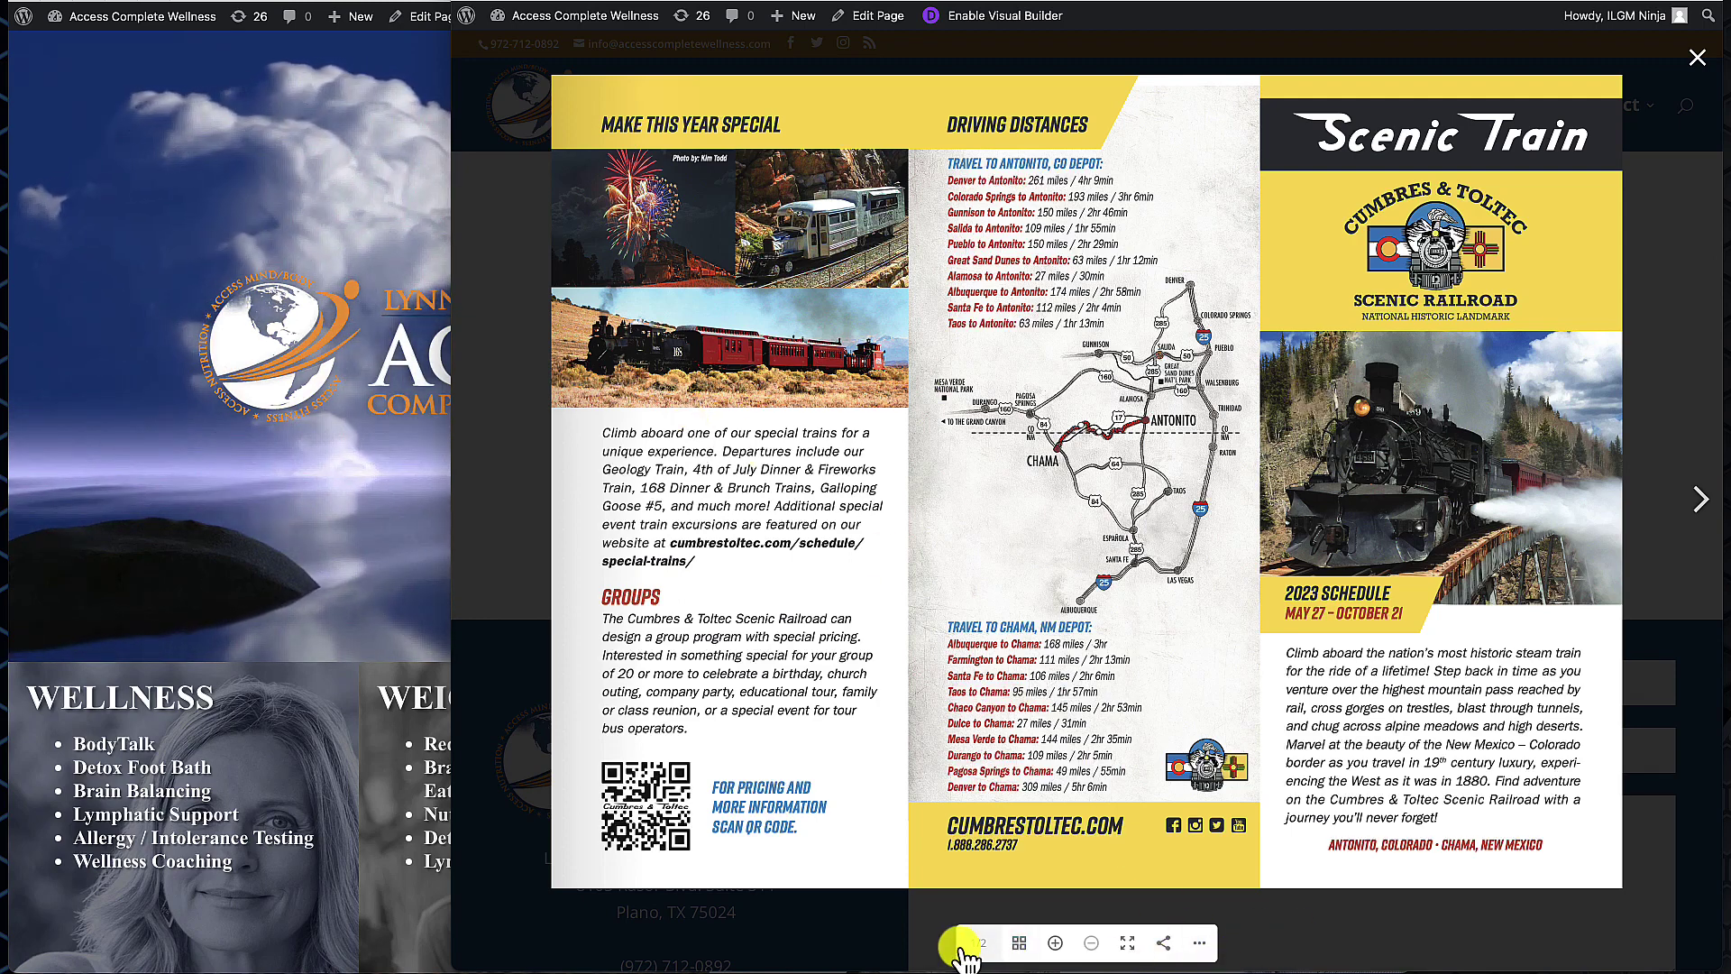
- Zoom in and out, show the extra options, turn pages, then close the brochure lightbox
click(1057, 942)
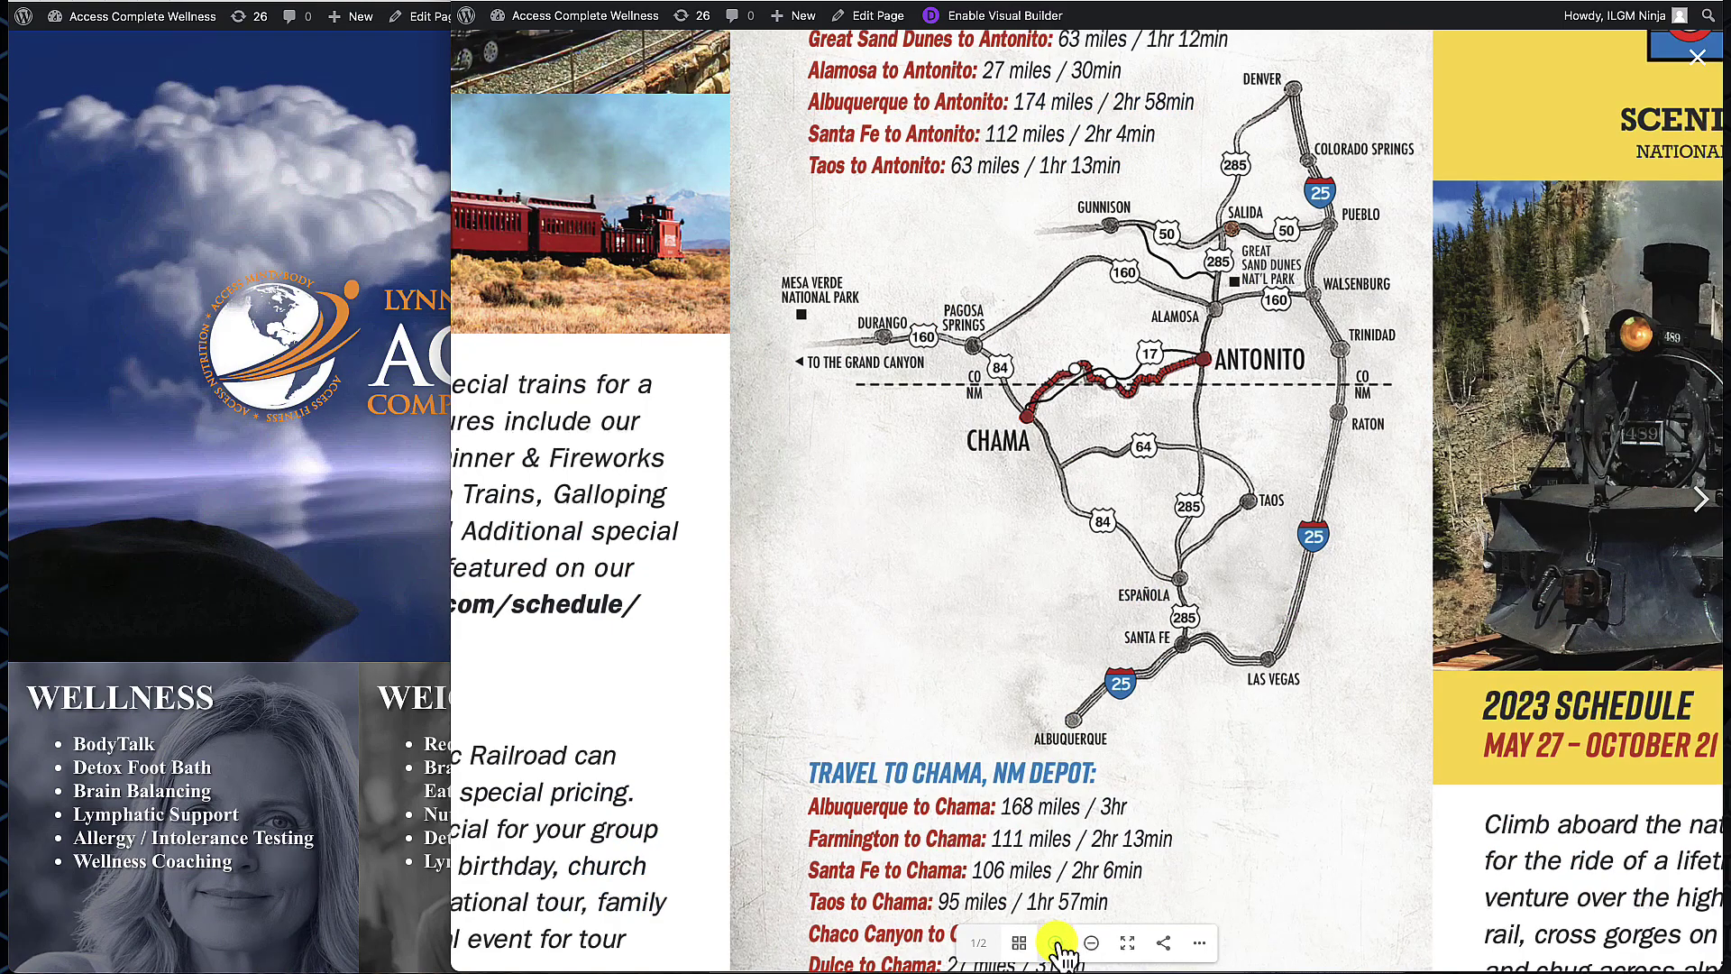
click(1091, 943)
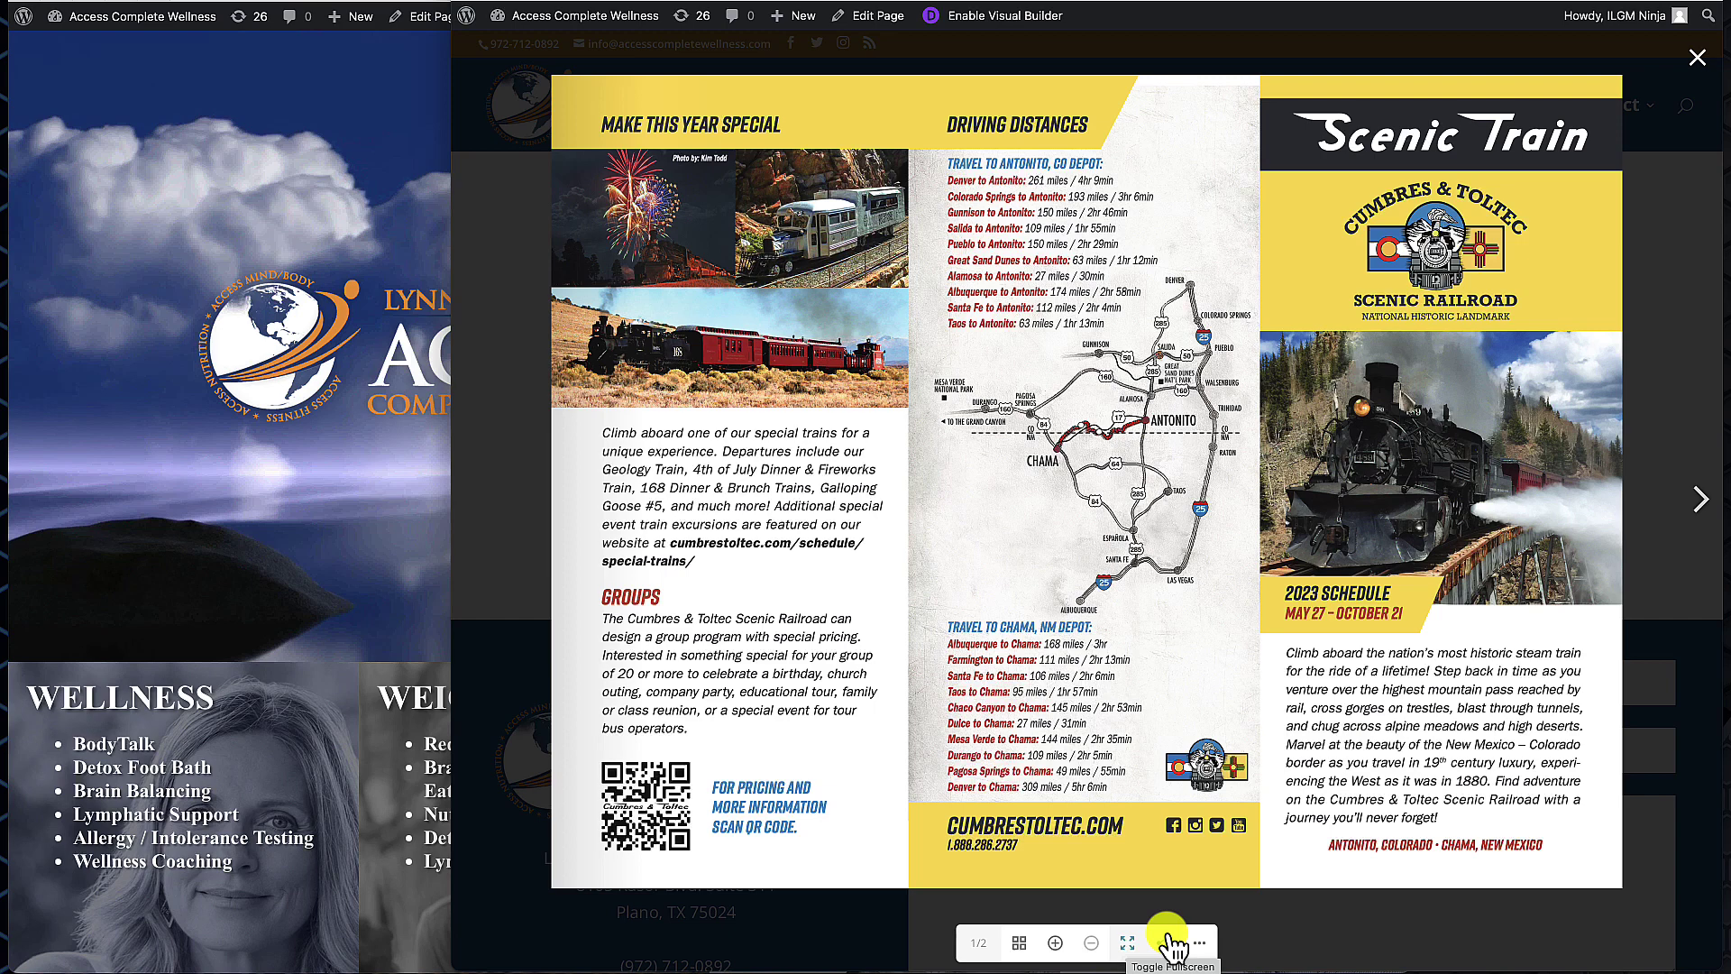
click(1199, 942)
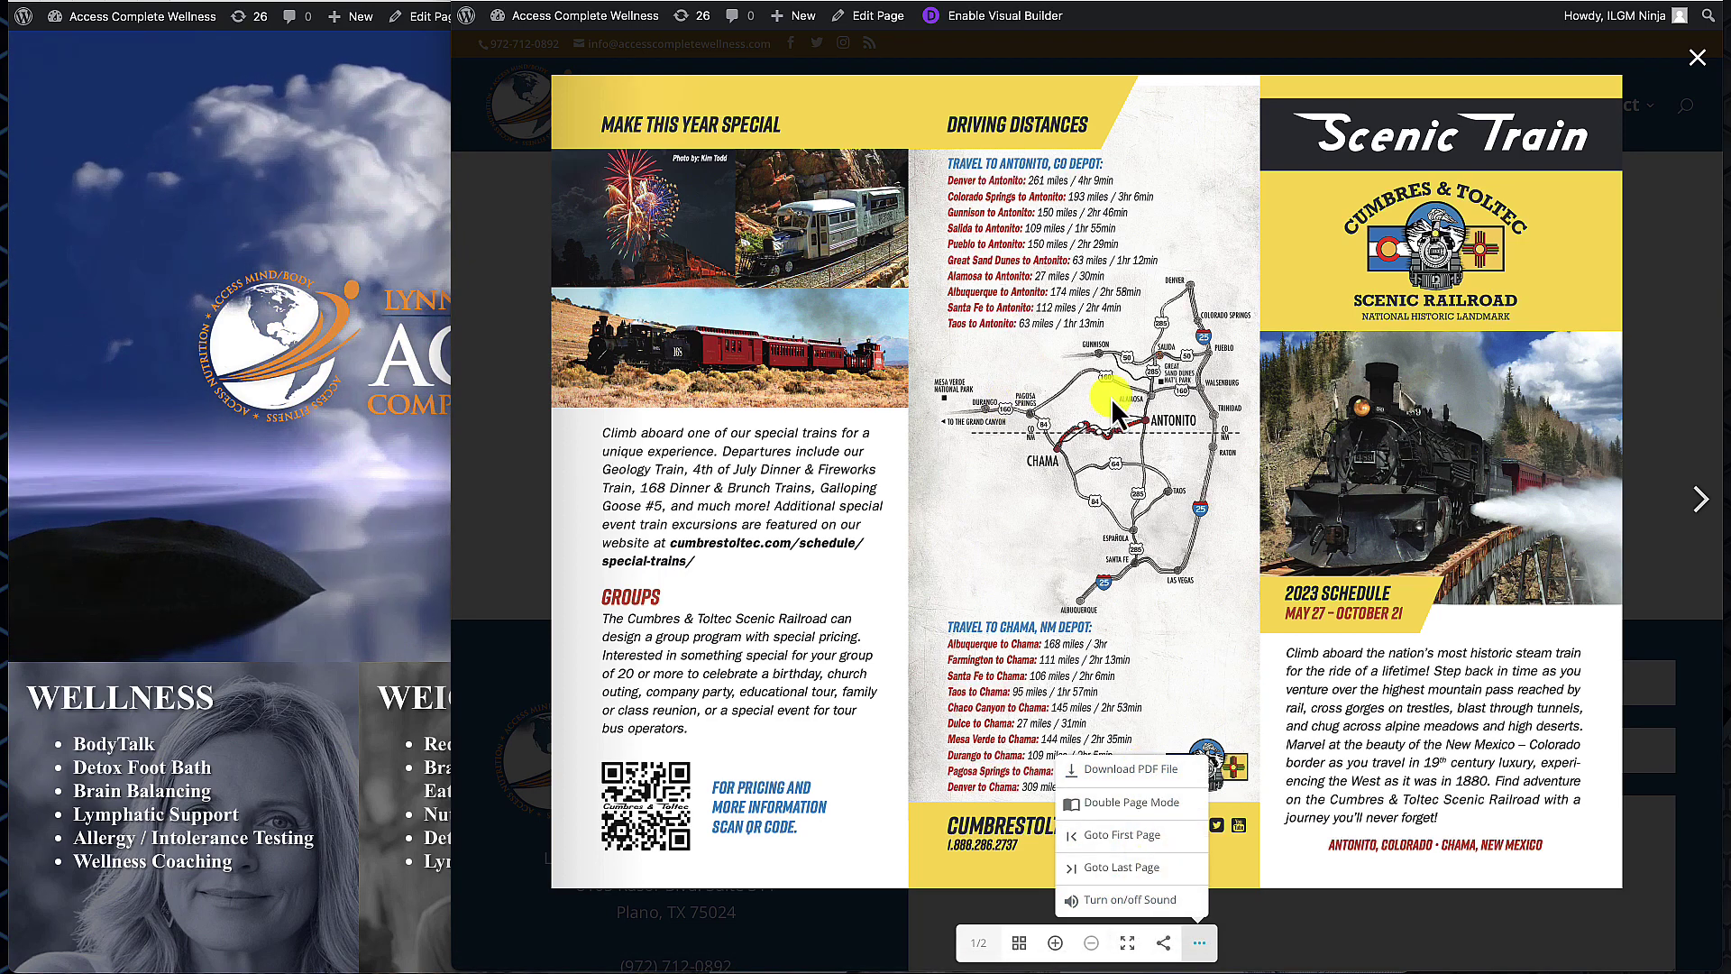
click(1592, 783)
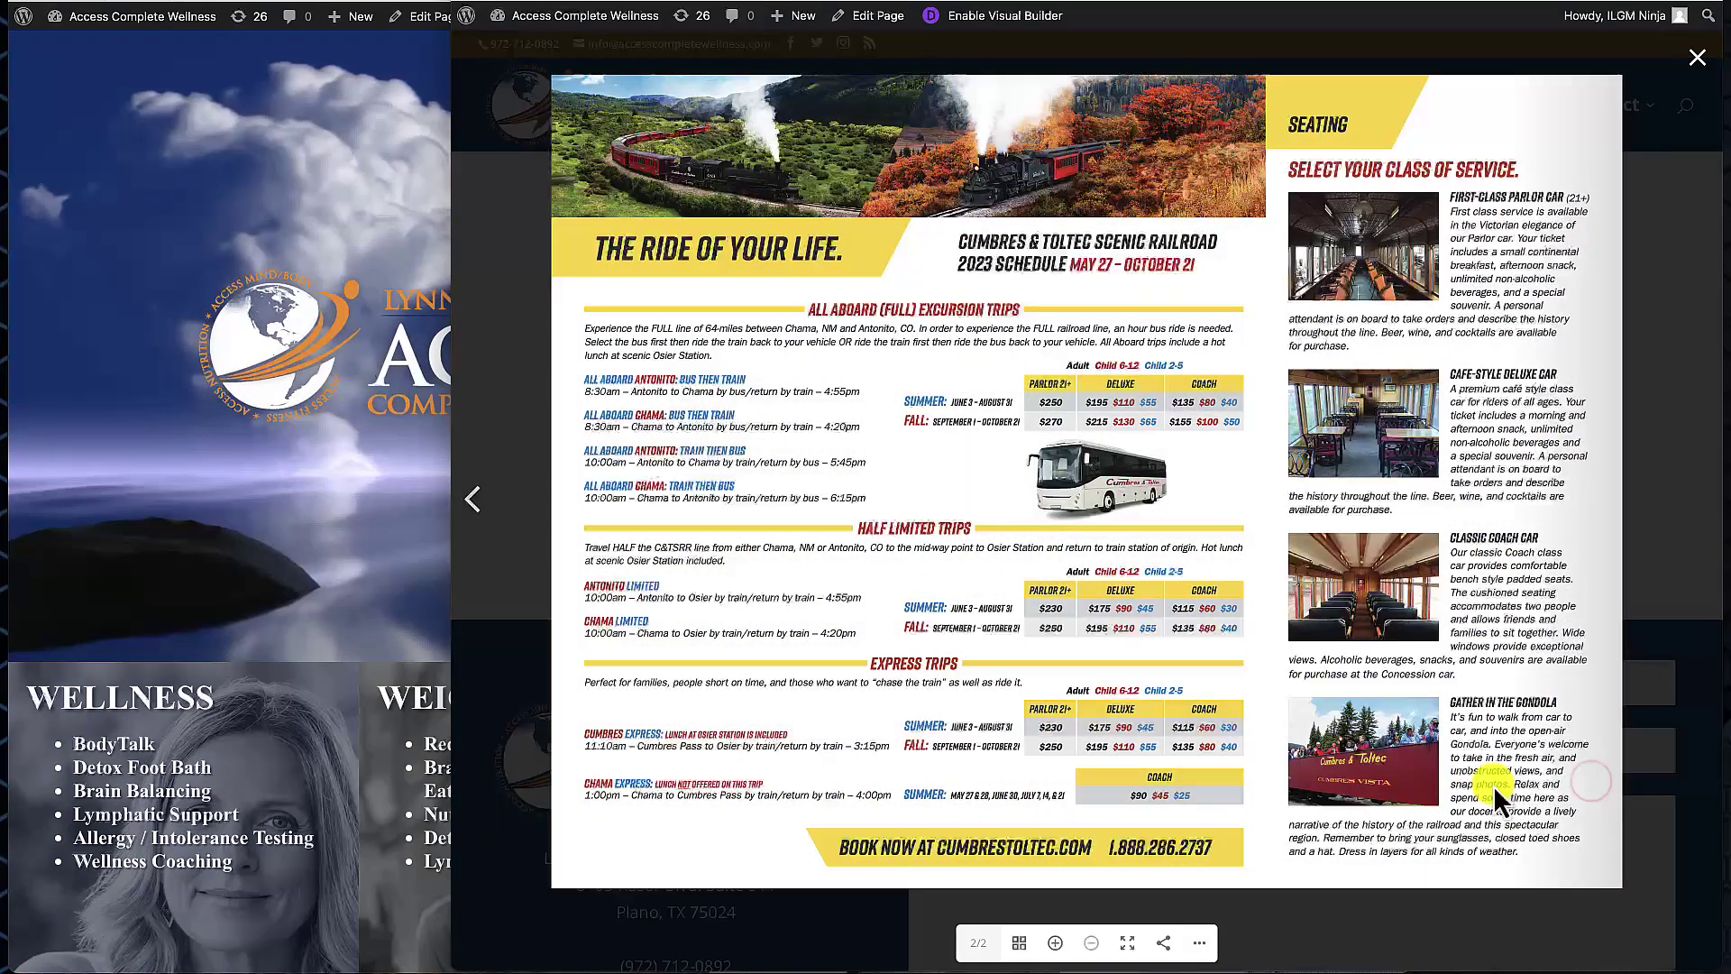
click(1035, 496)
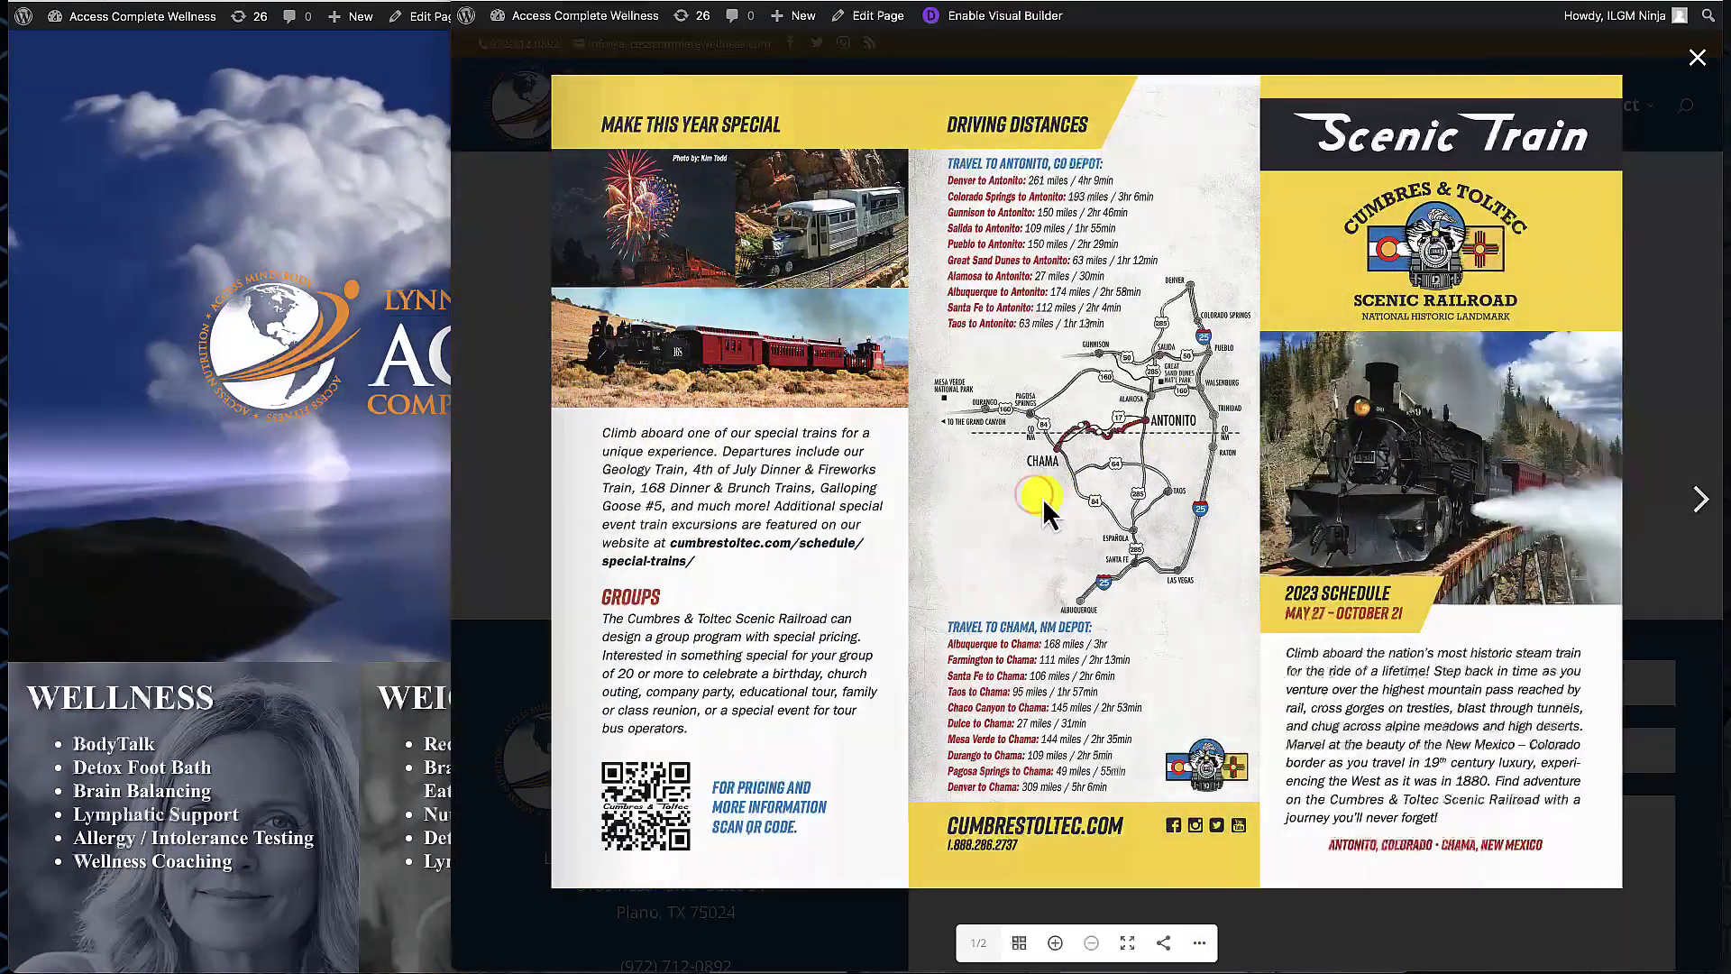
click(1697, 58)
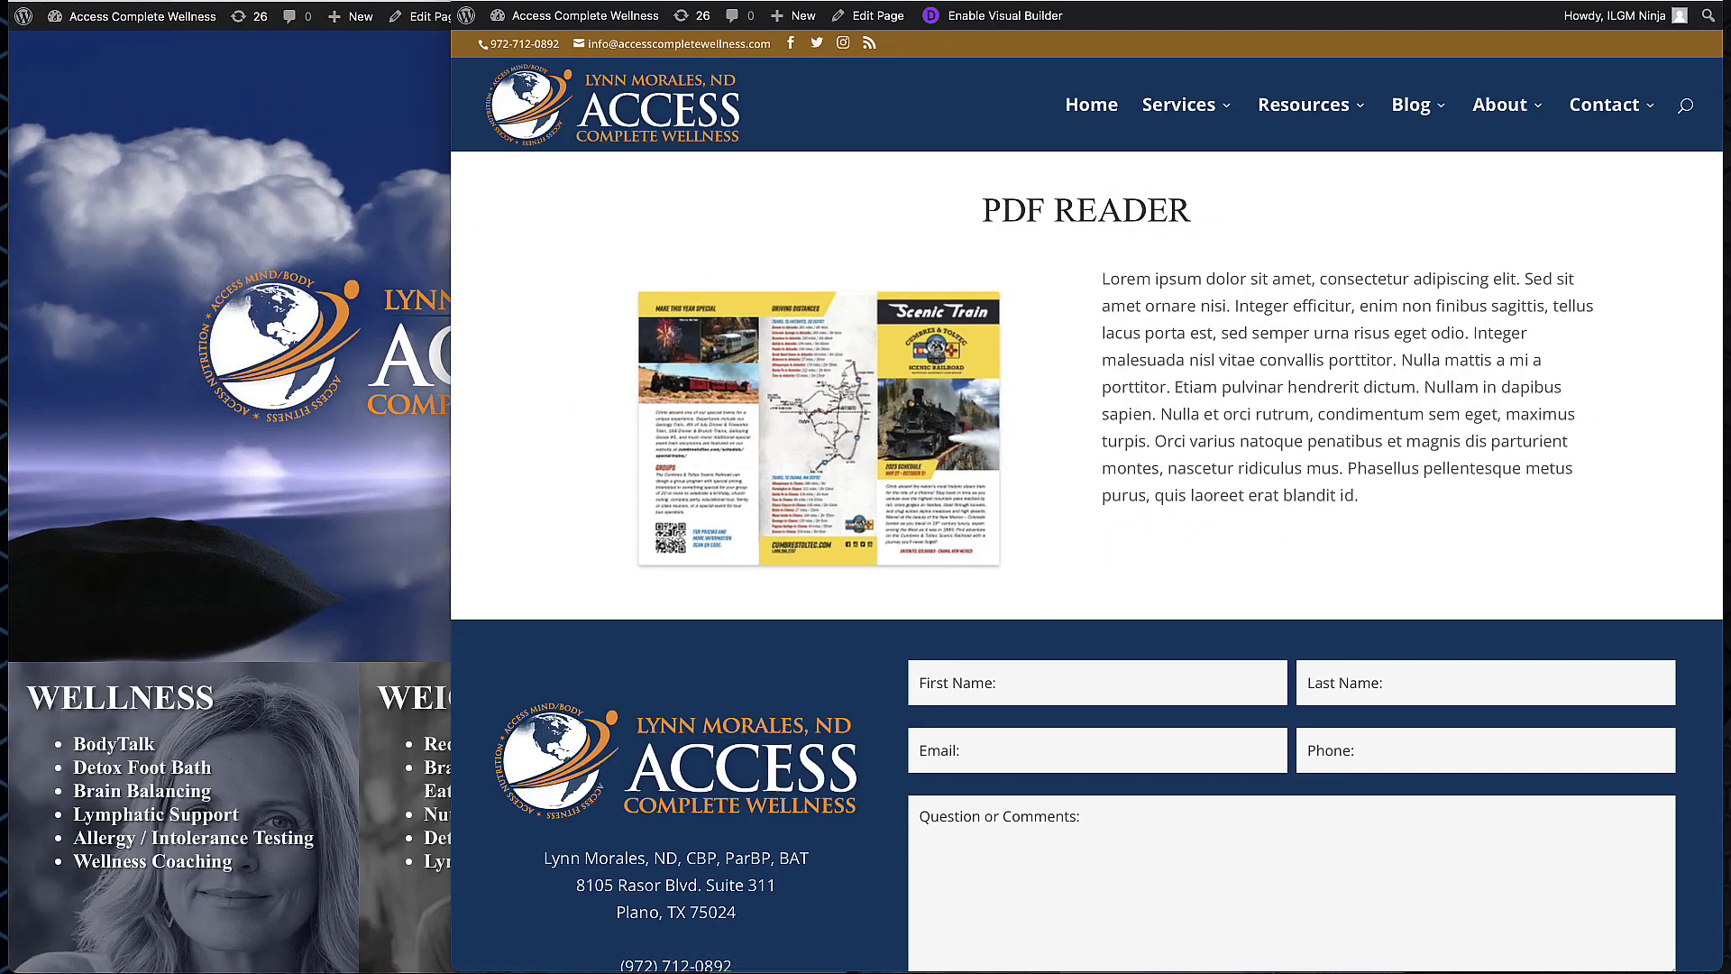
- Switch to the DearPDF posts tab and open Train Tours for editing
click(1524, 7)
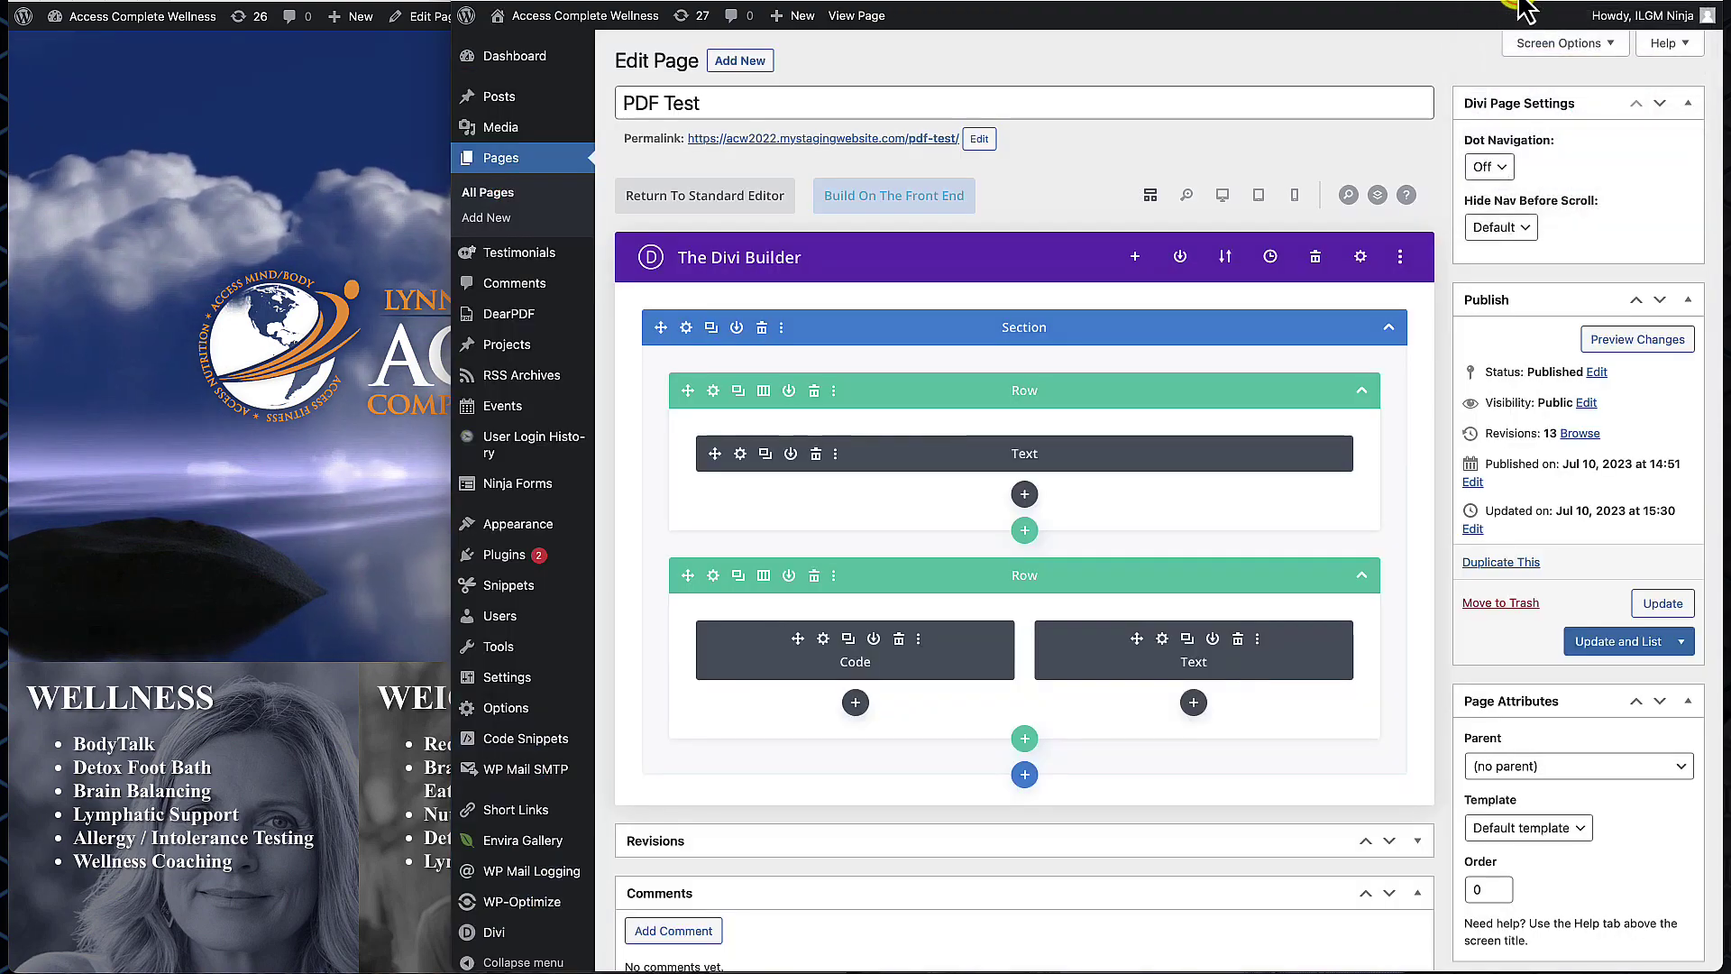
click(1316, 8)
click(1275, 8)
click(1287, 8)
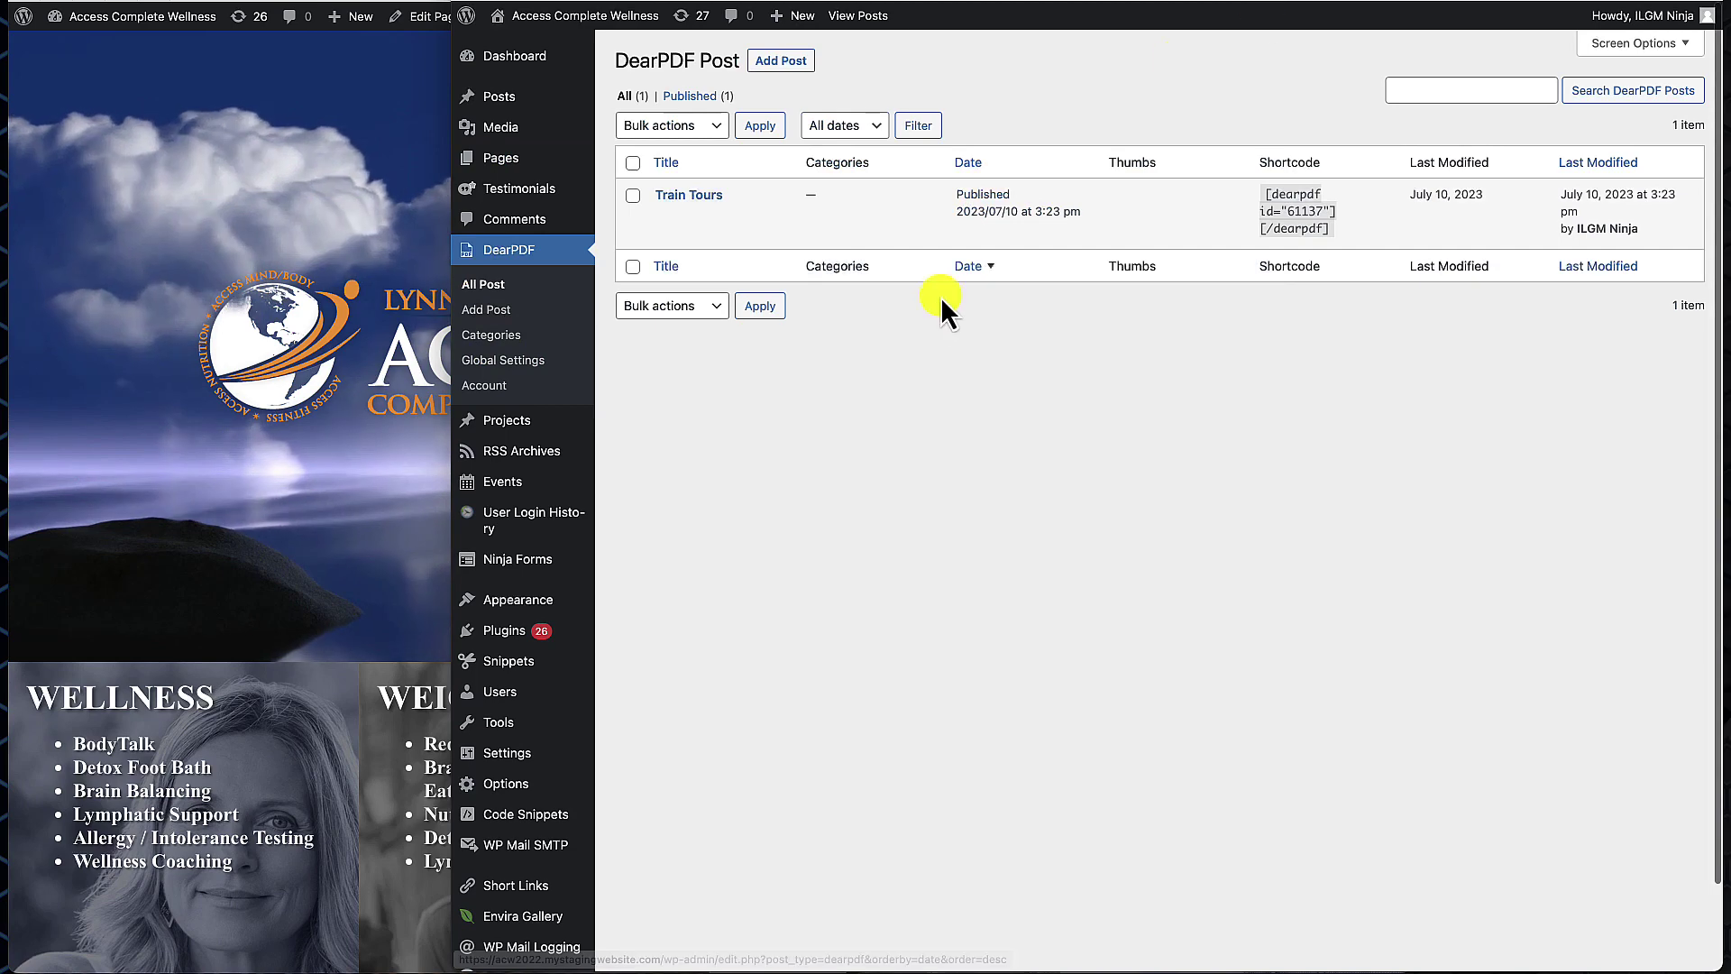
mouse_move(667, 200)
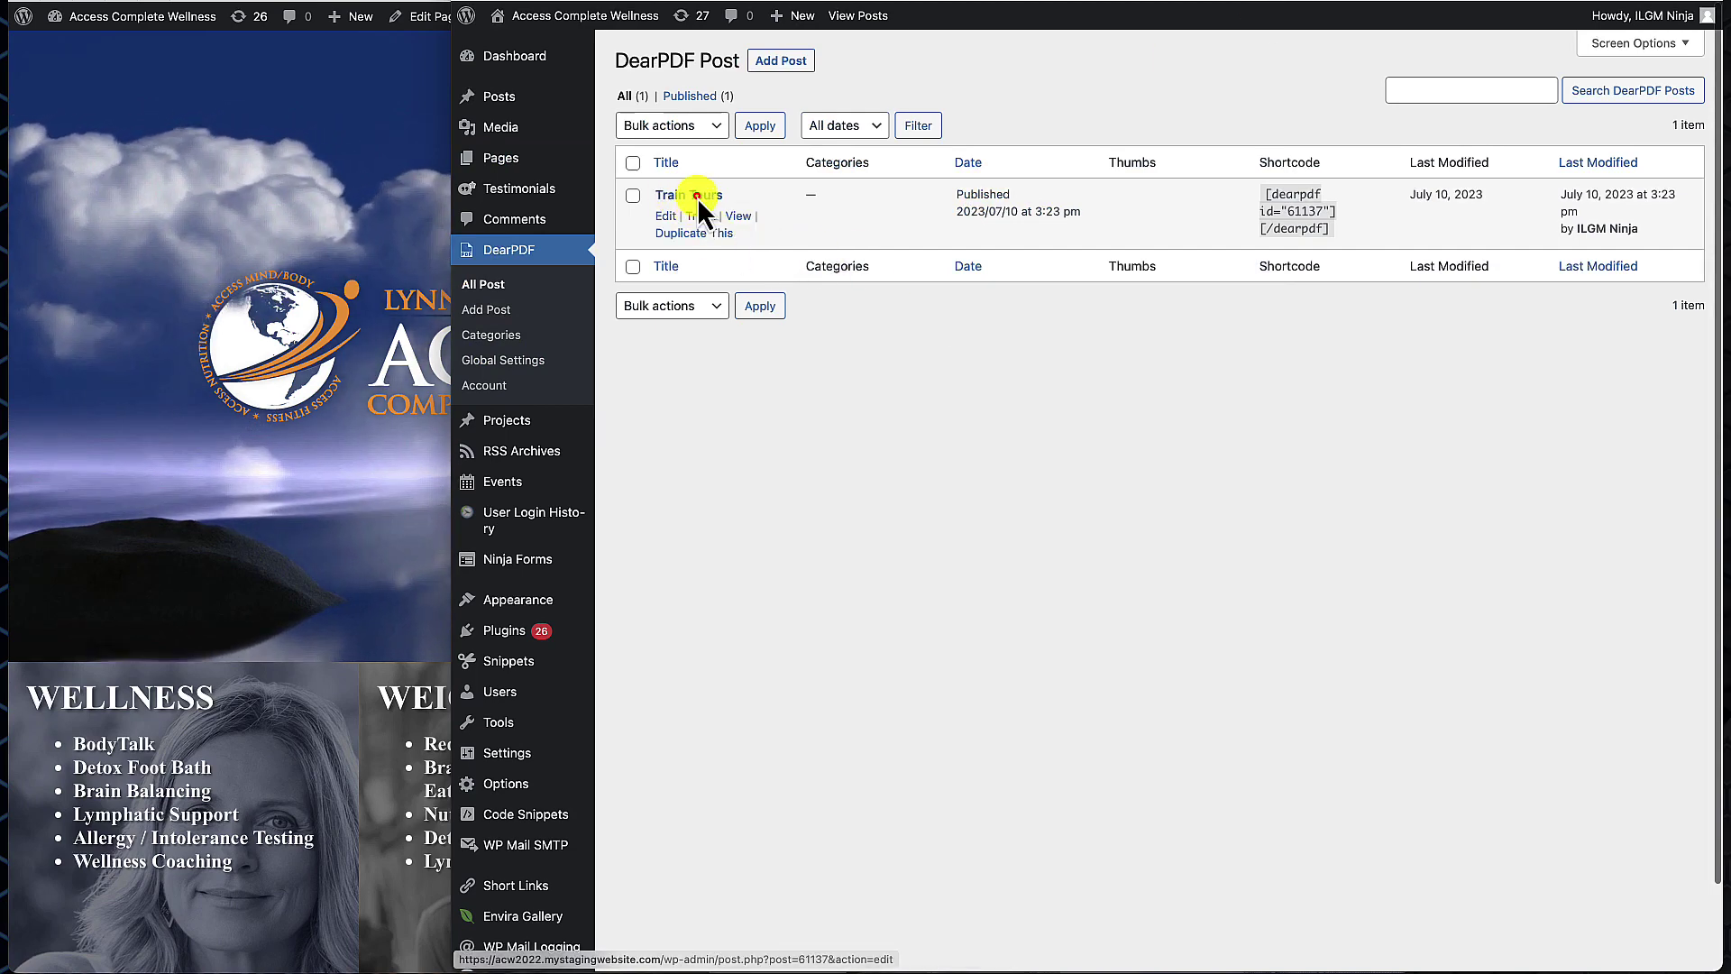
click(696, 197)
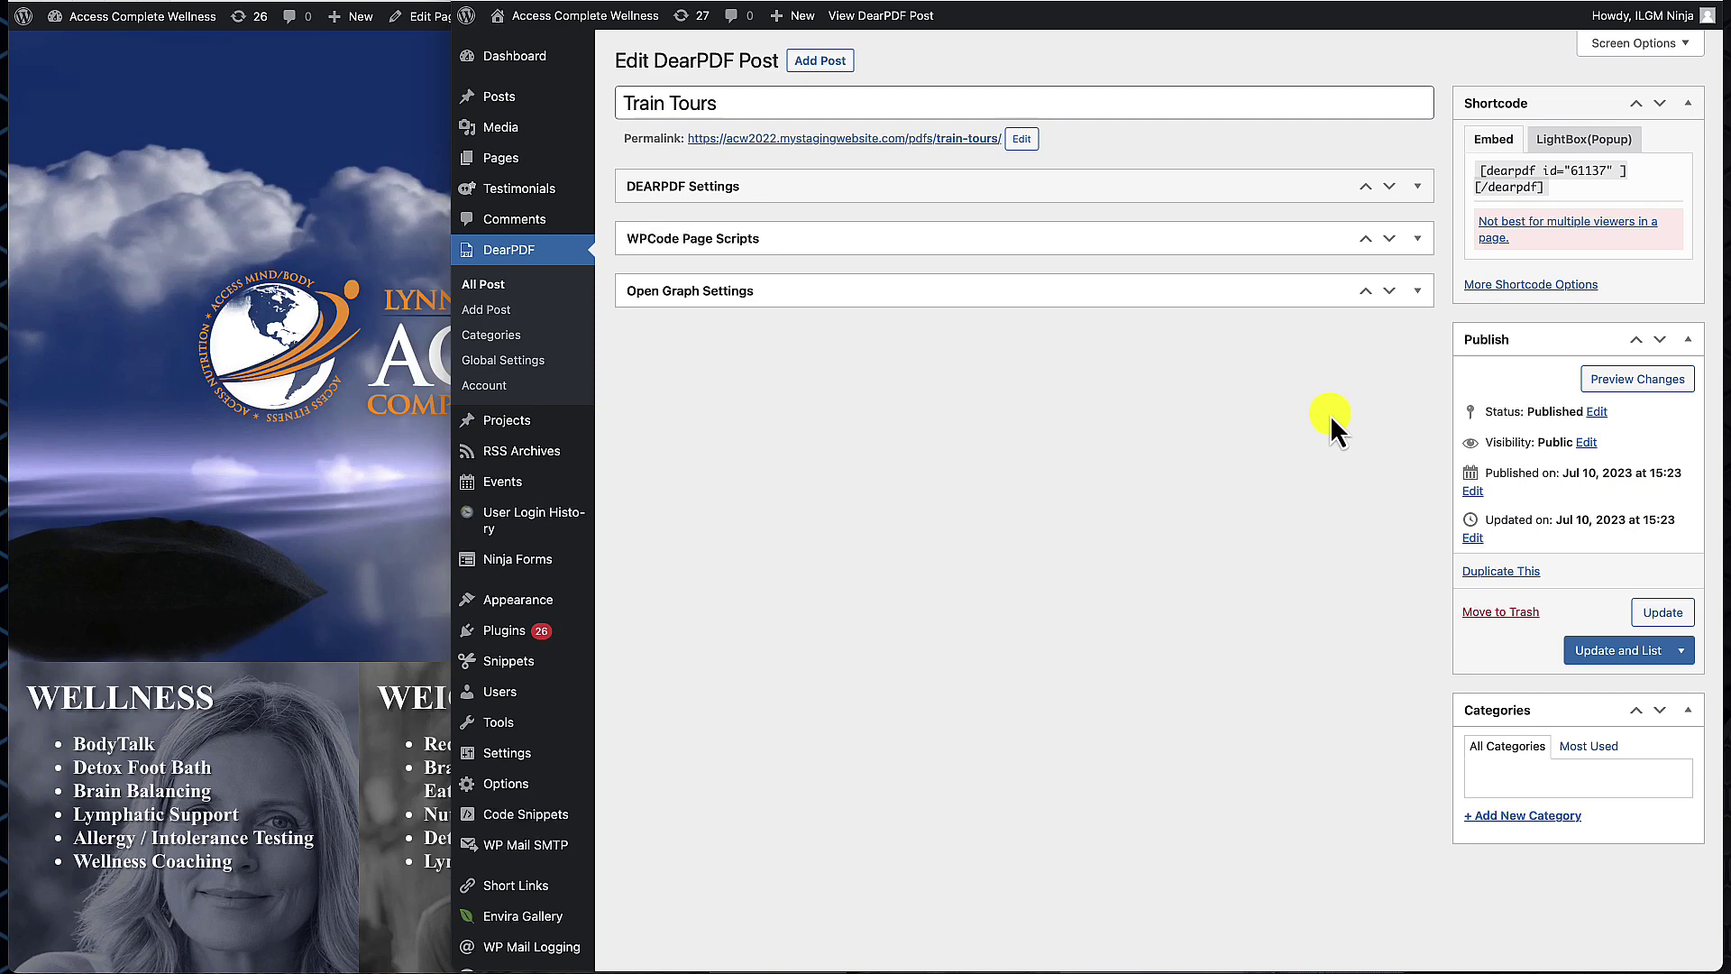
- Show the LightBox (Popup) shortcodes and select the Button shortcode [dearpdf id="61137" type="button"]
click(1582, 138)
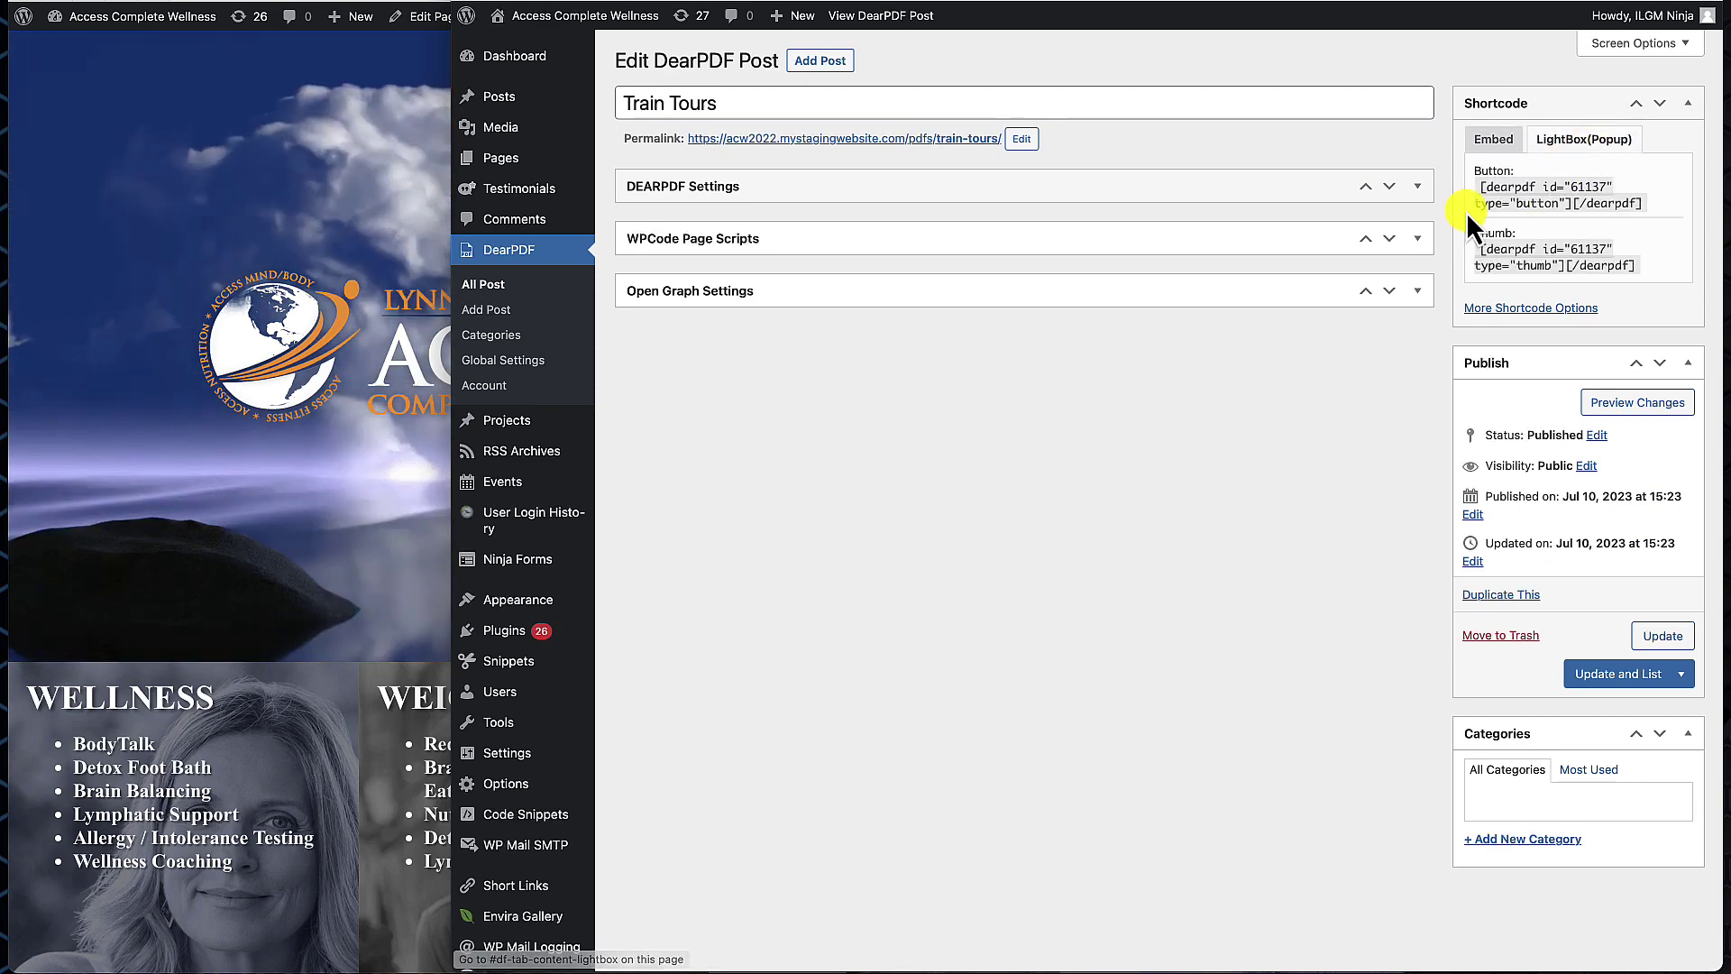
scroll(1487, 188, down, 1)
click(1478, 187)
drag(1497, 189, 1673, 207)
key(ctrl+c)
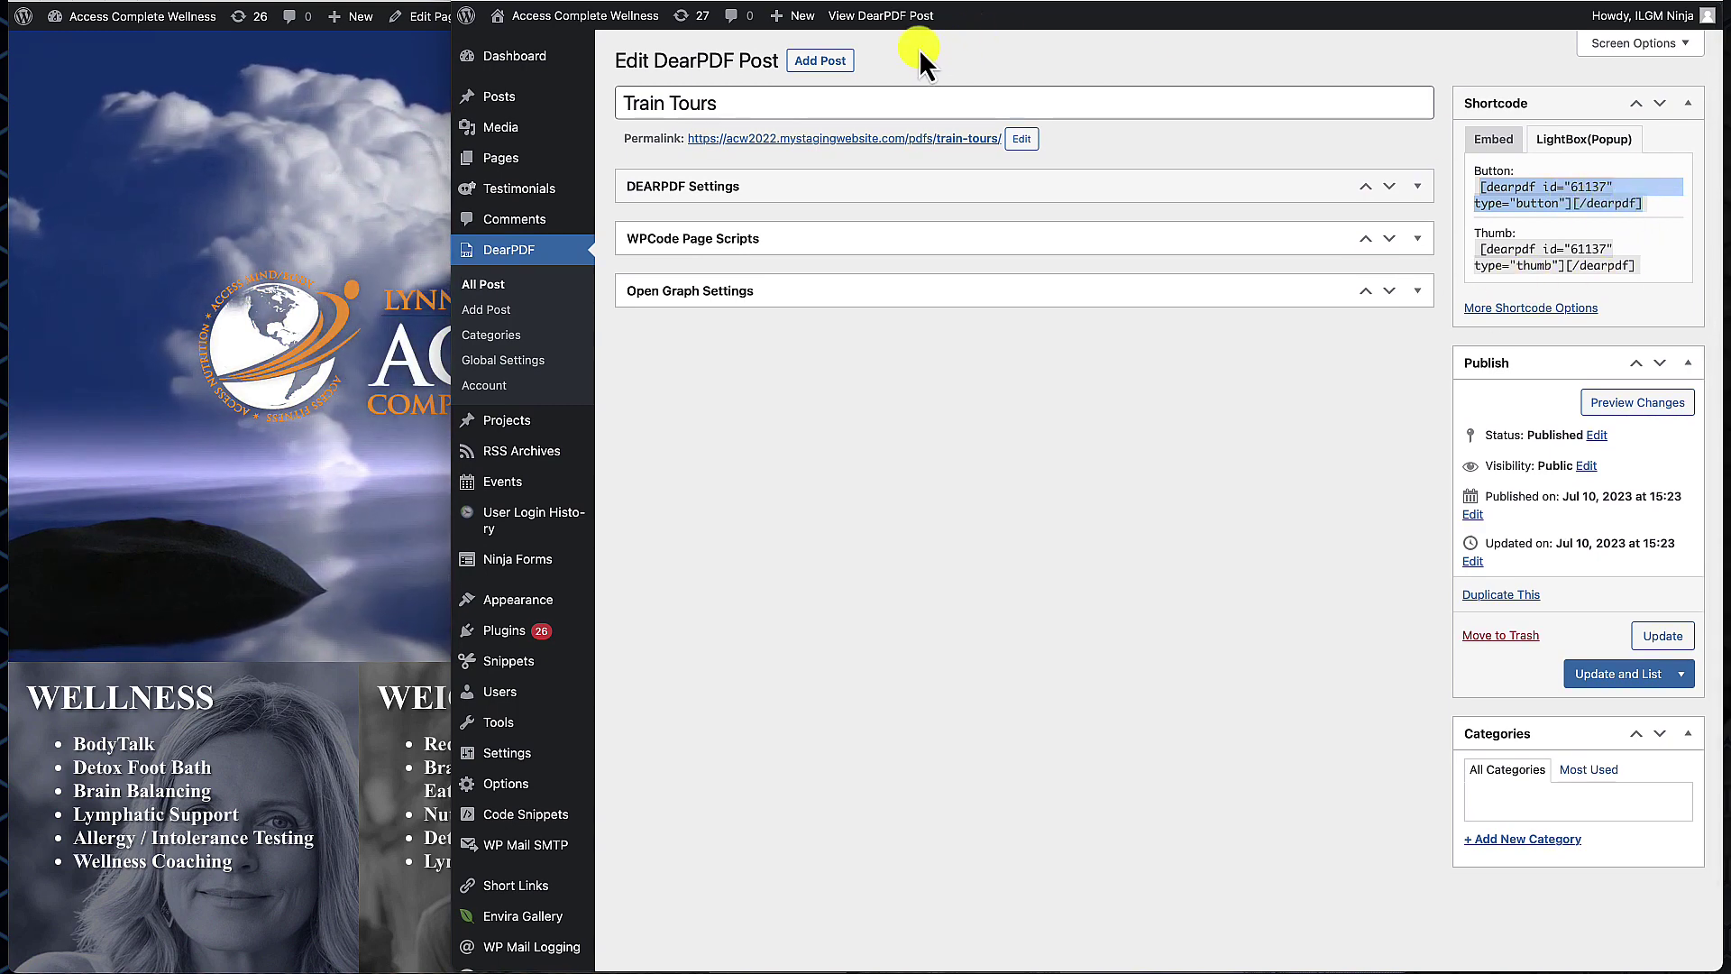
- Add a Code module under the text module with the Button shortcode and update PDF Test
click(1533, 8)
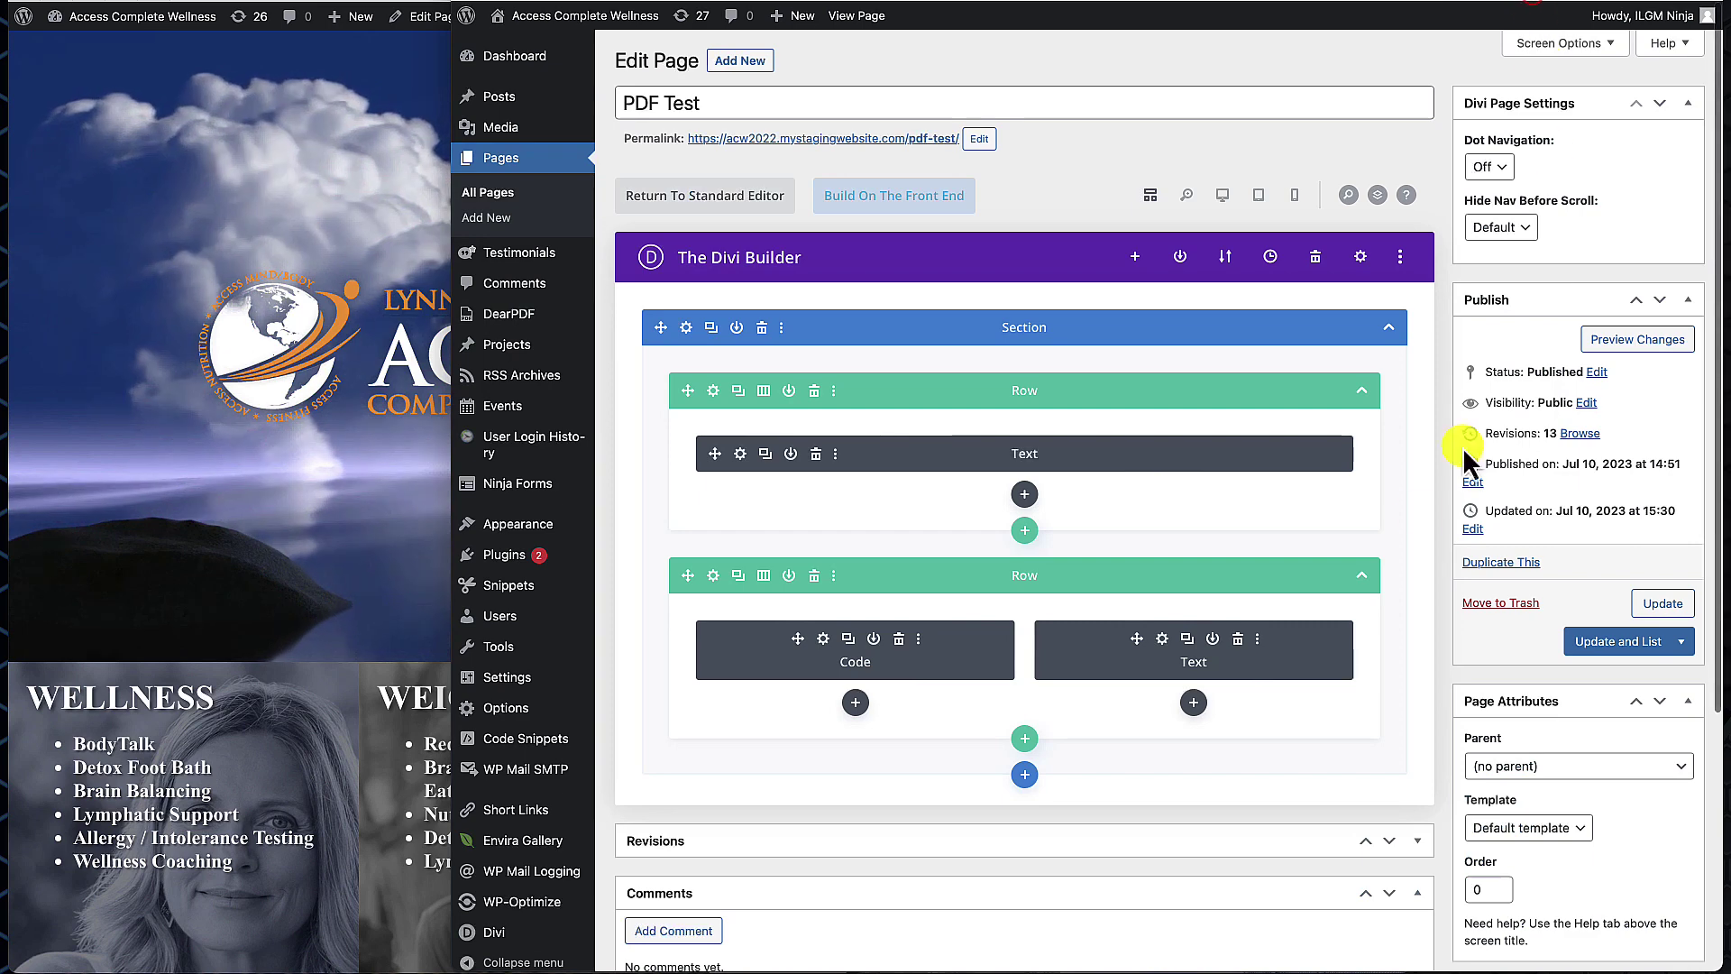
click(1194, 702)
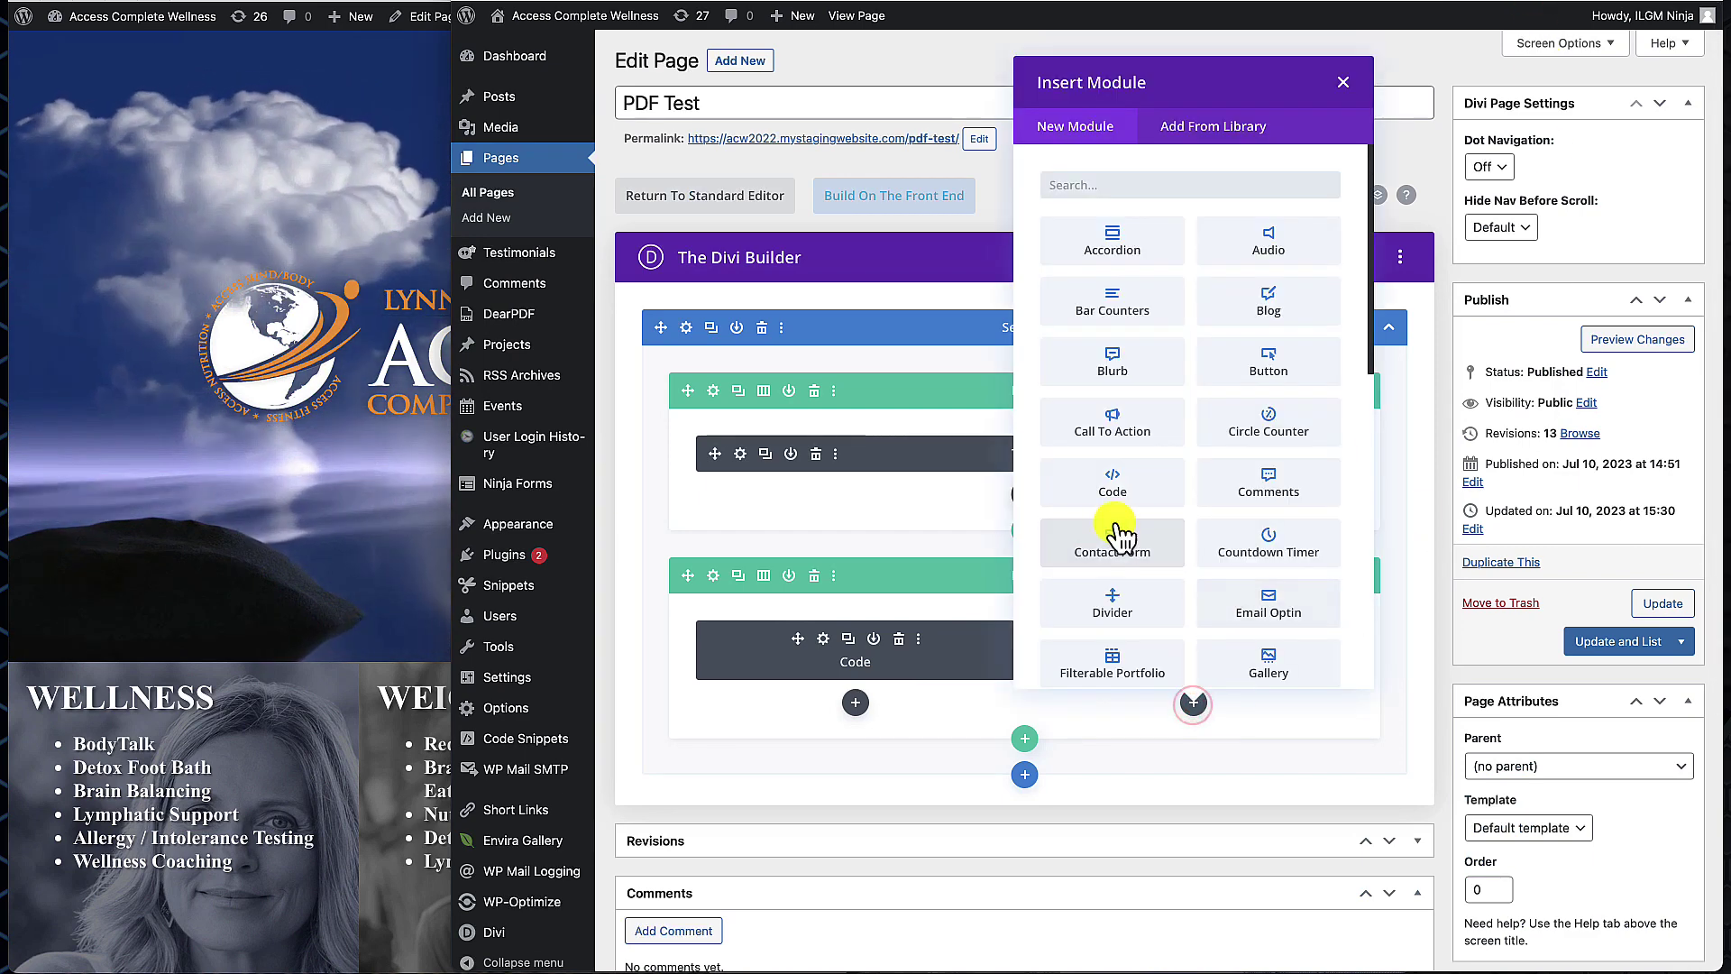
click(1111, 487)
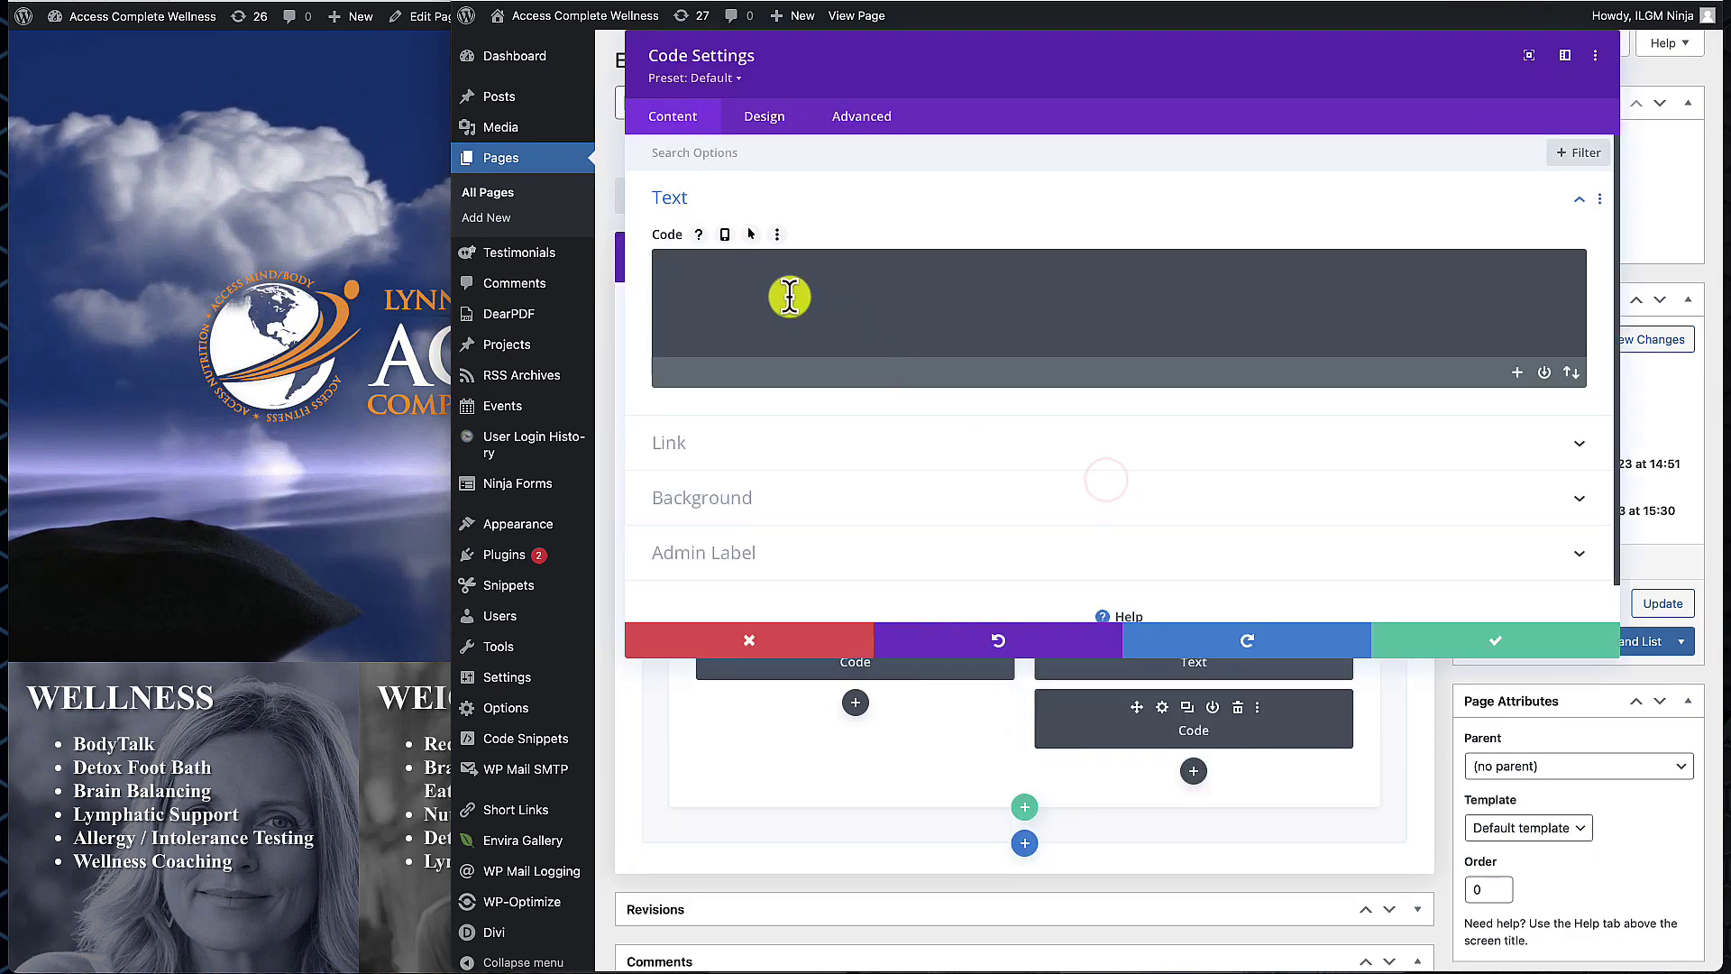
key(ctrl+v)
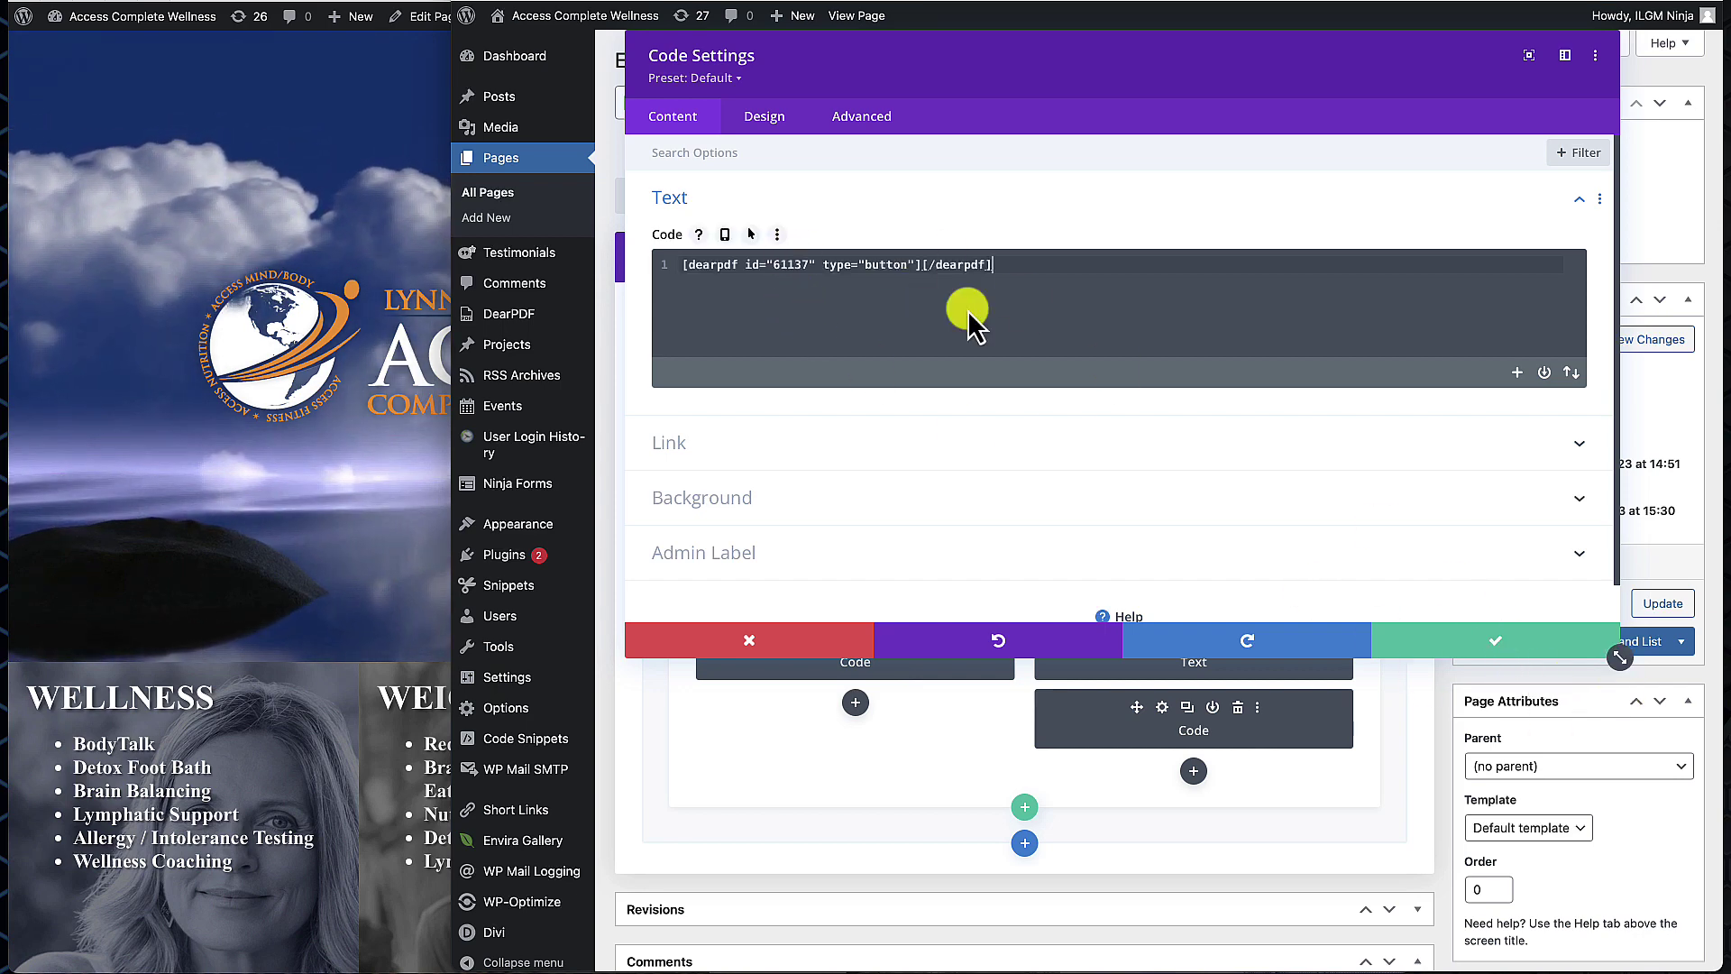
click(1504, 641)
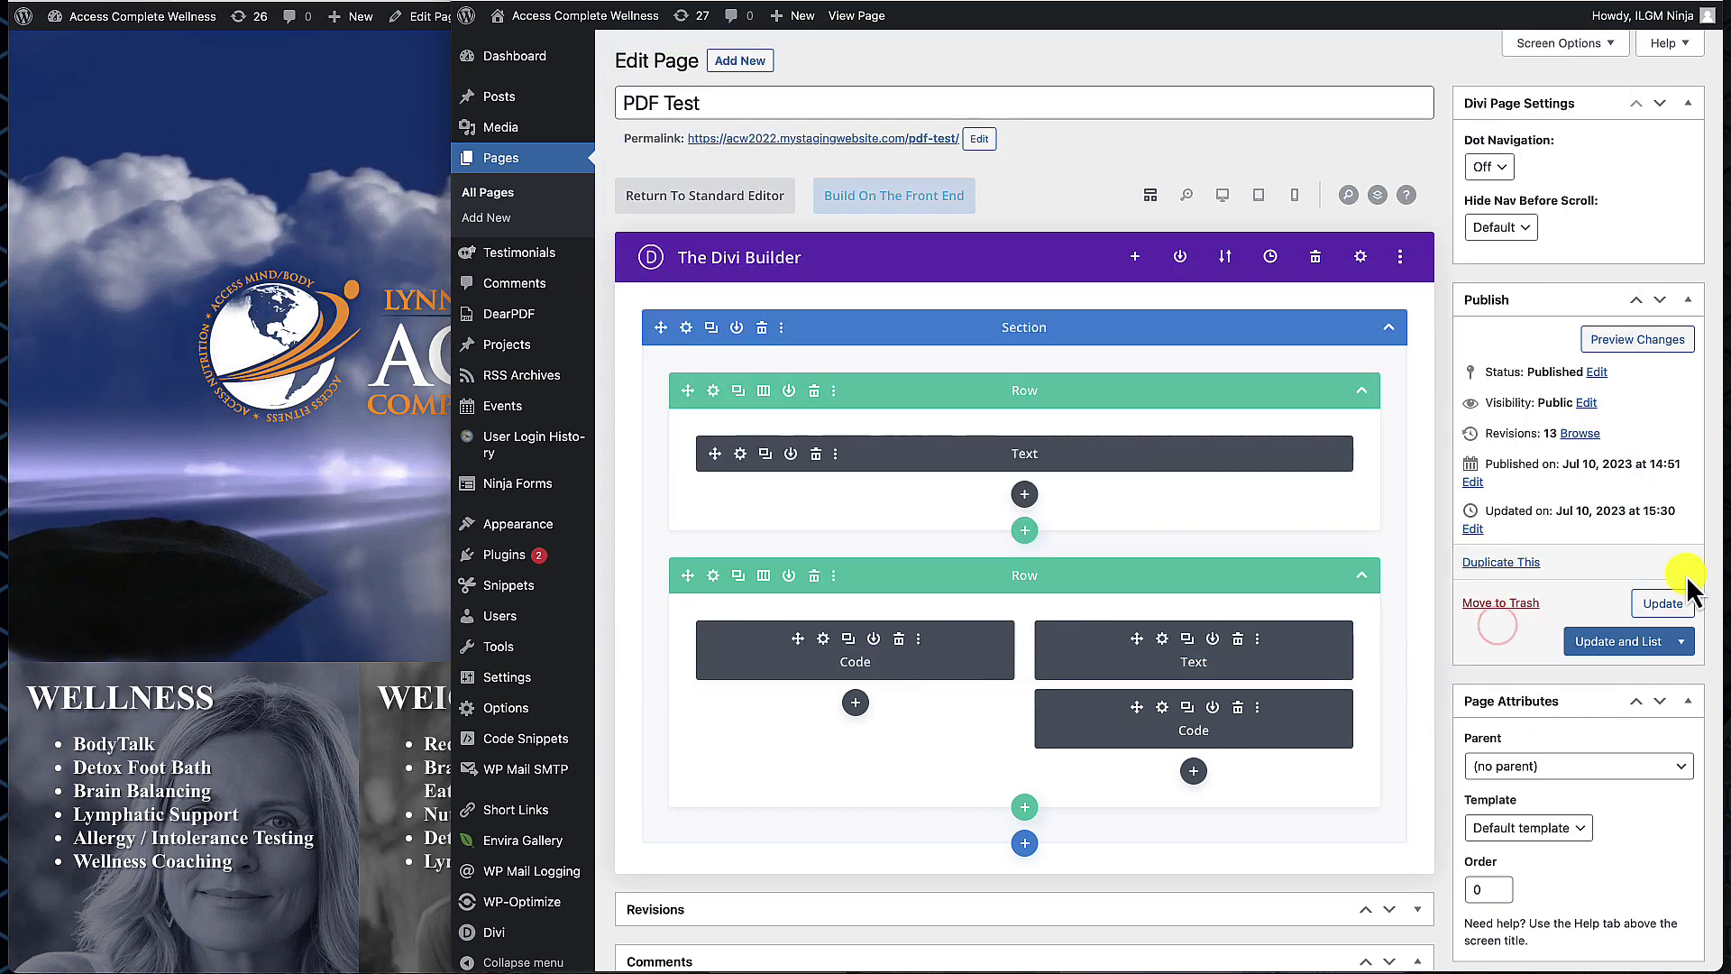
click(1662, 602)
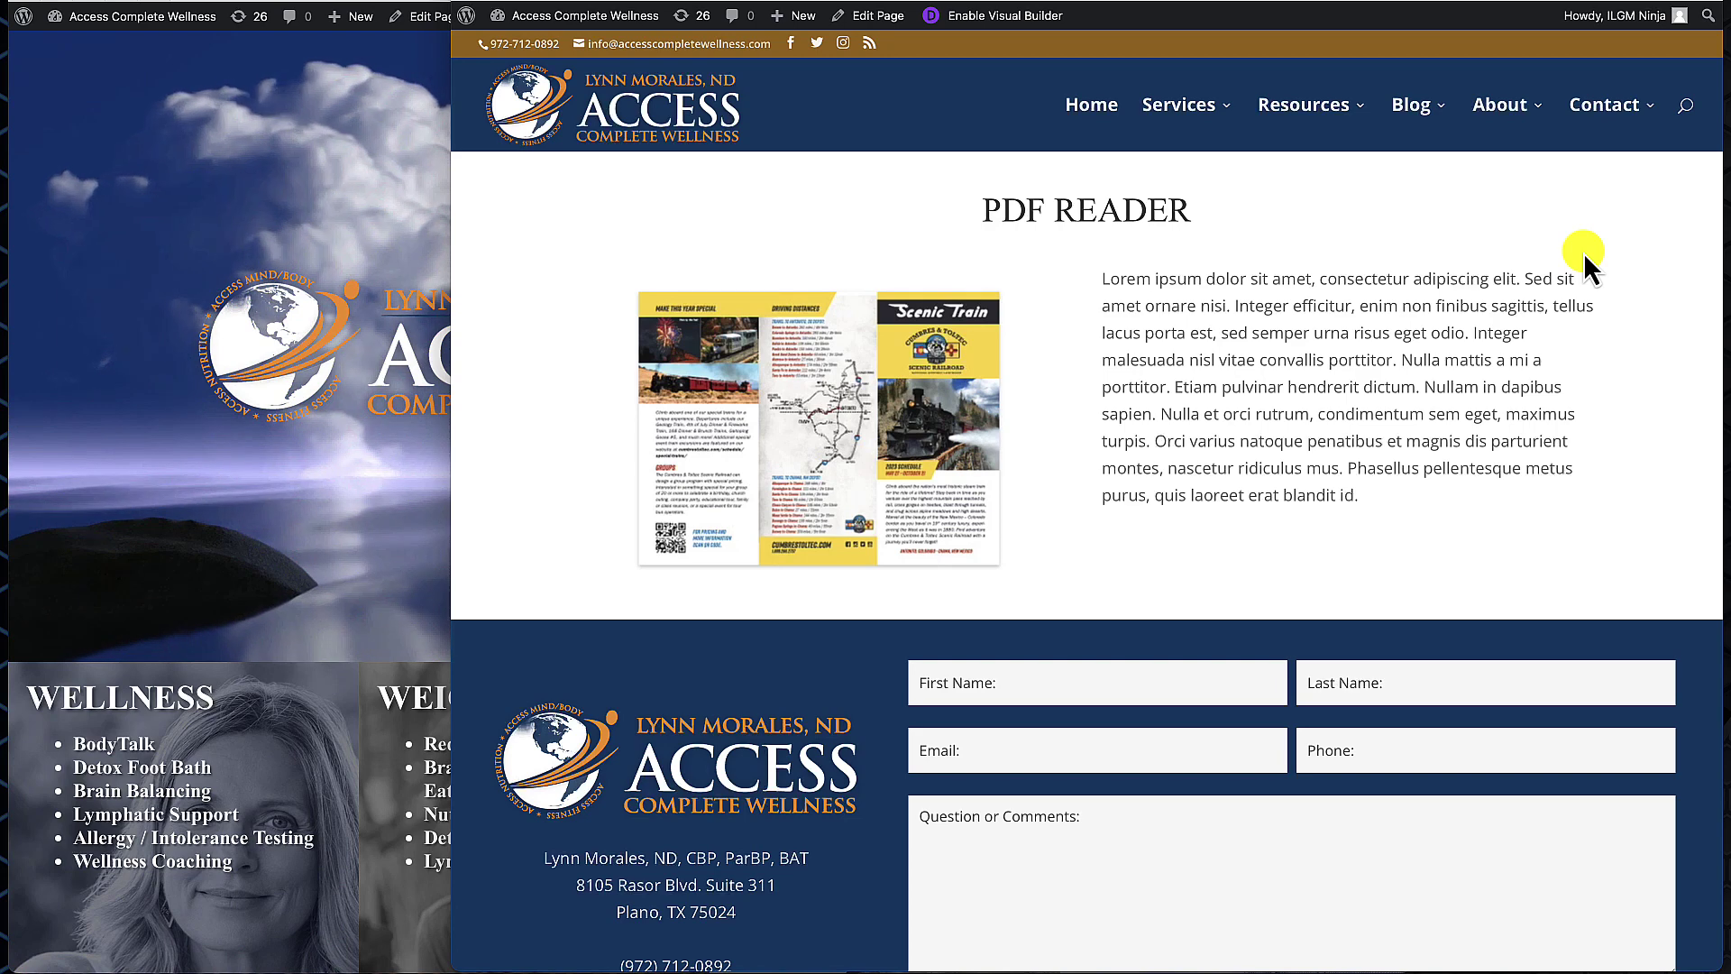
- Reload the live page and open the brochure lightbox from the new Train Tours button
key(super+r)
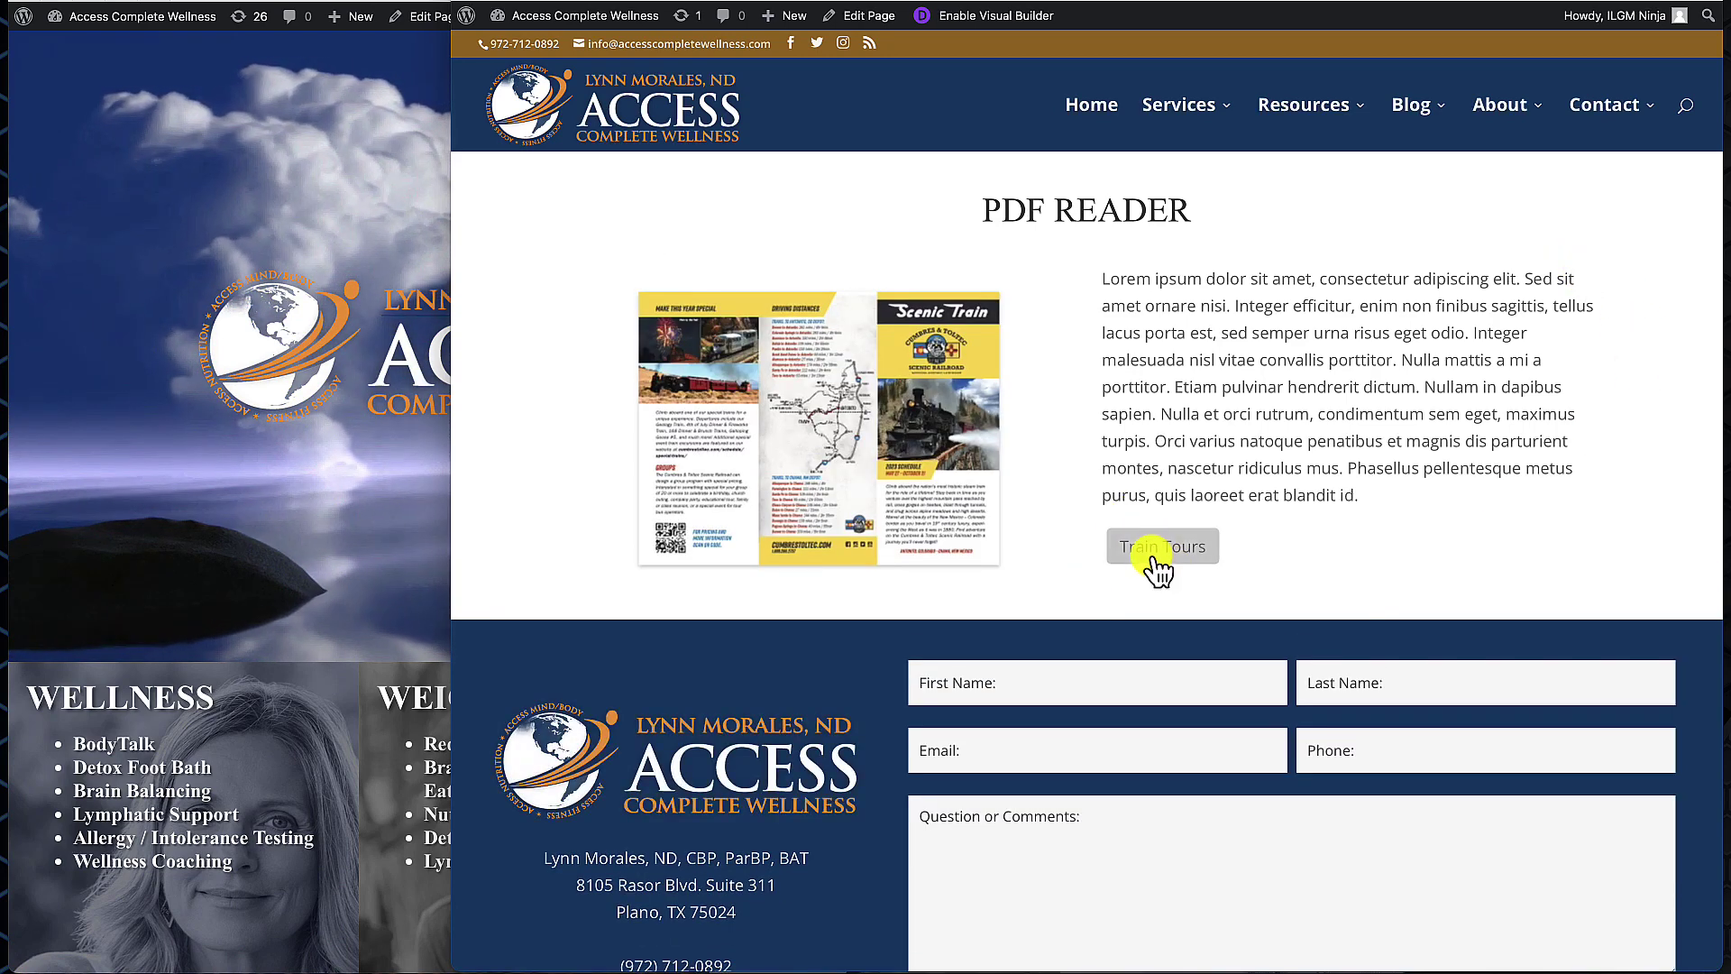
click(1175, 547)
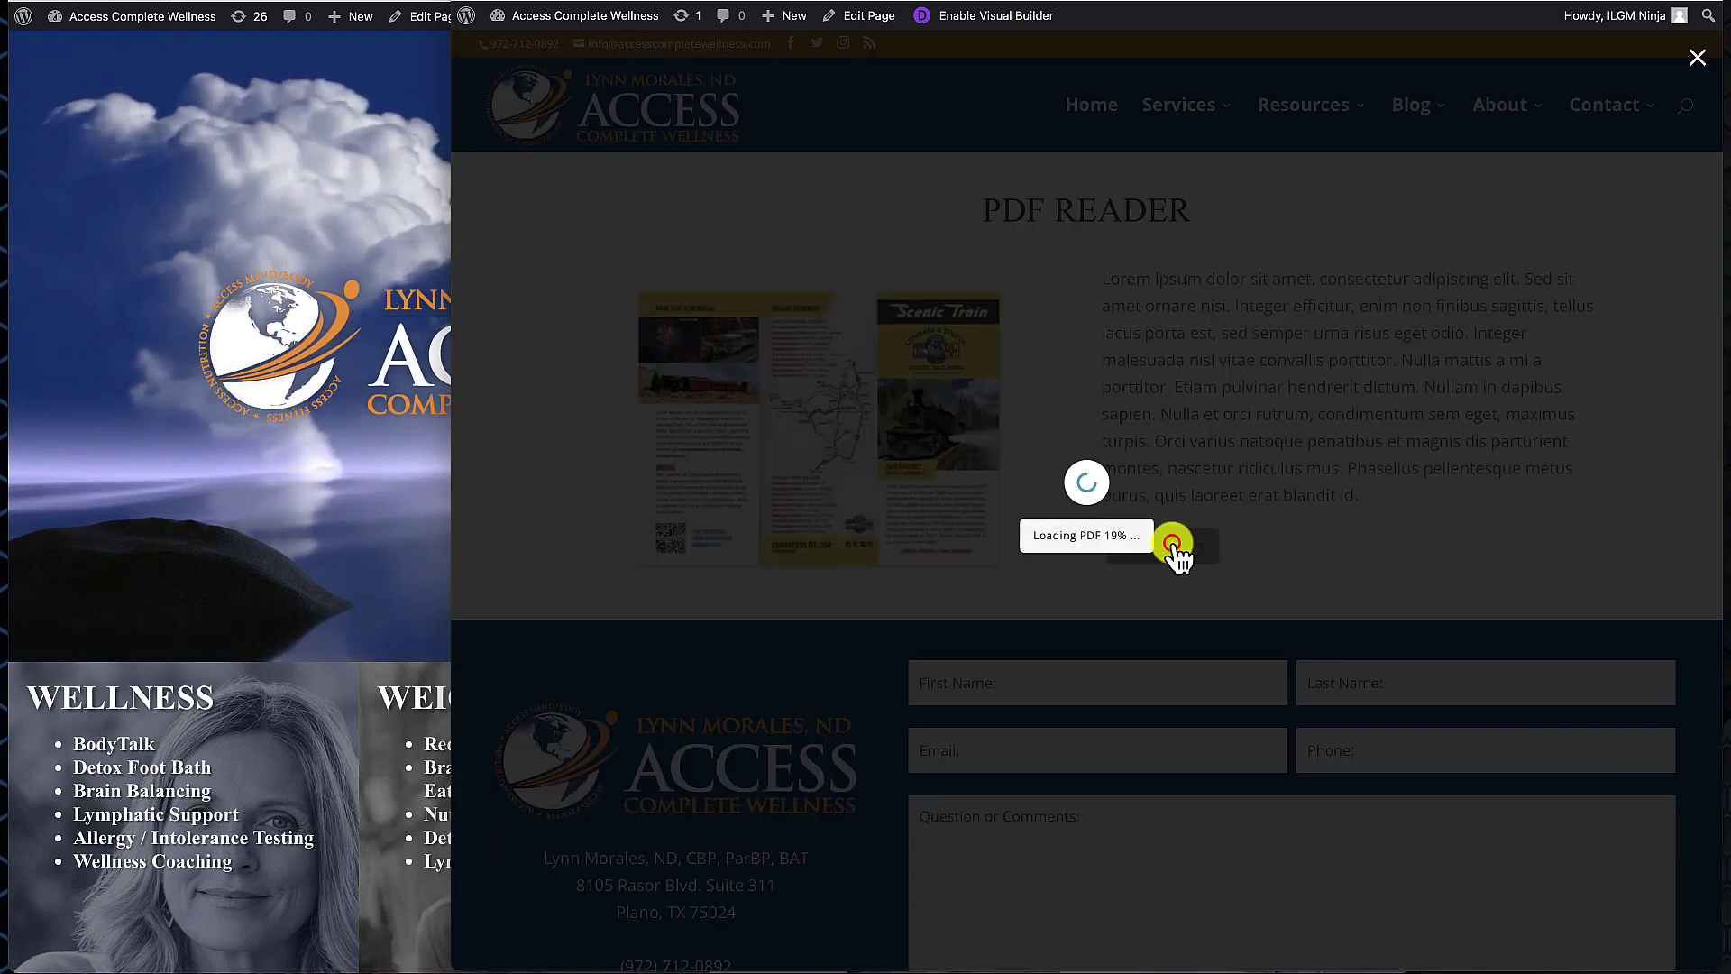